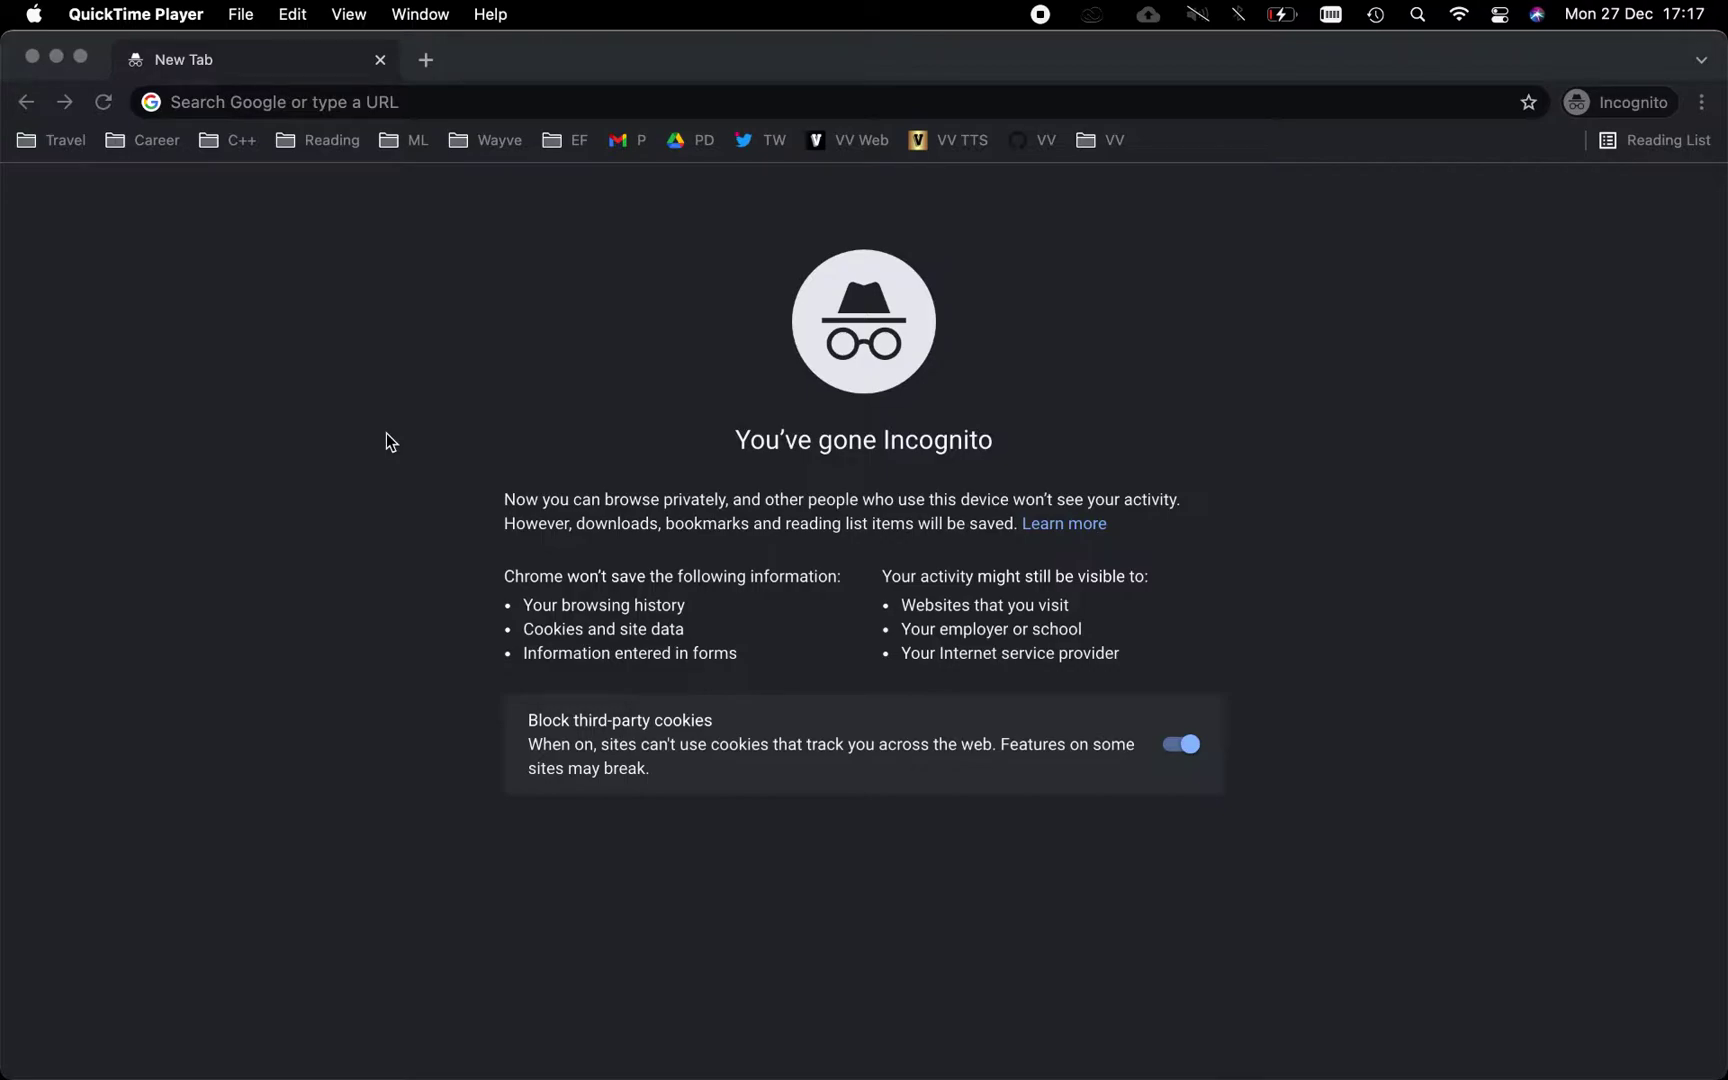
Step: Go to voiceverse.xyz/real-time and download the virtual microphone installer, virtual_audio_cable_installer.zip
click(302, 100)
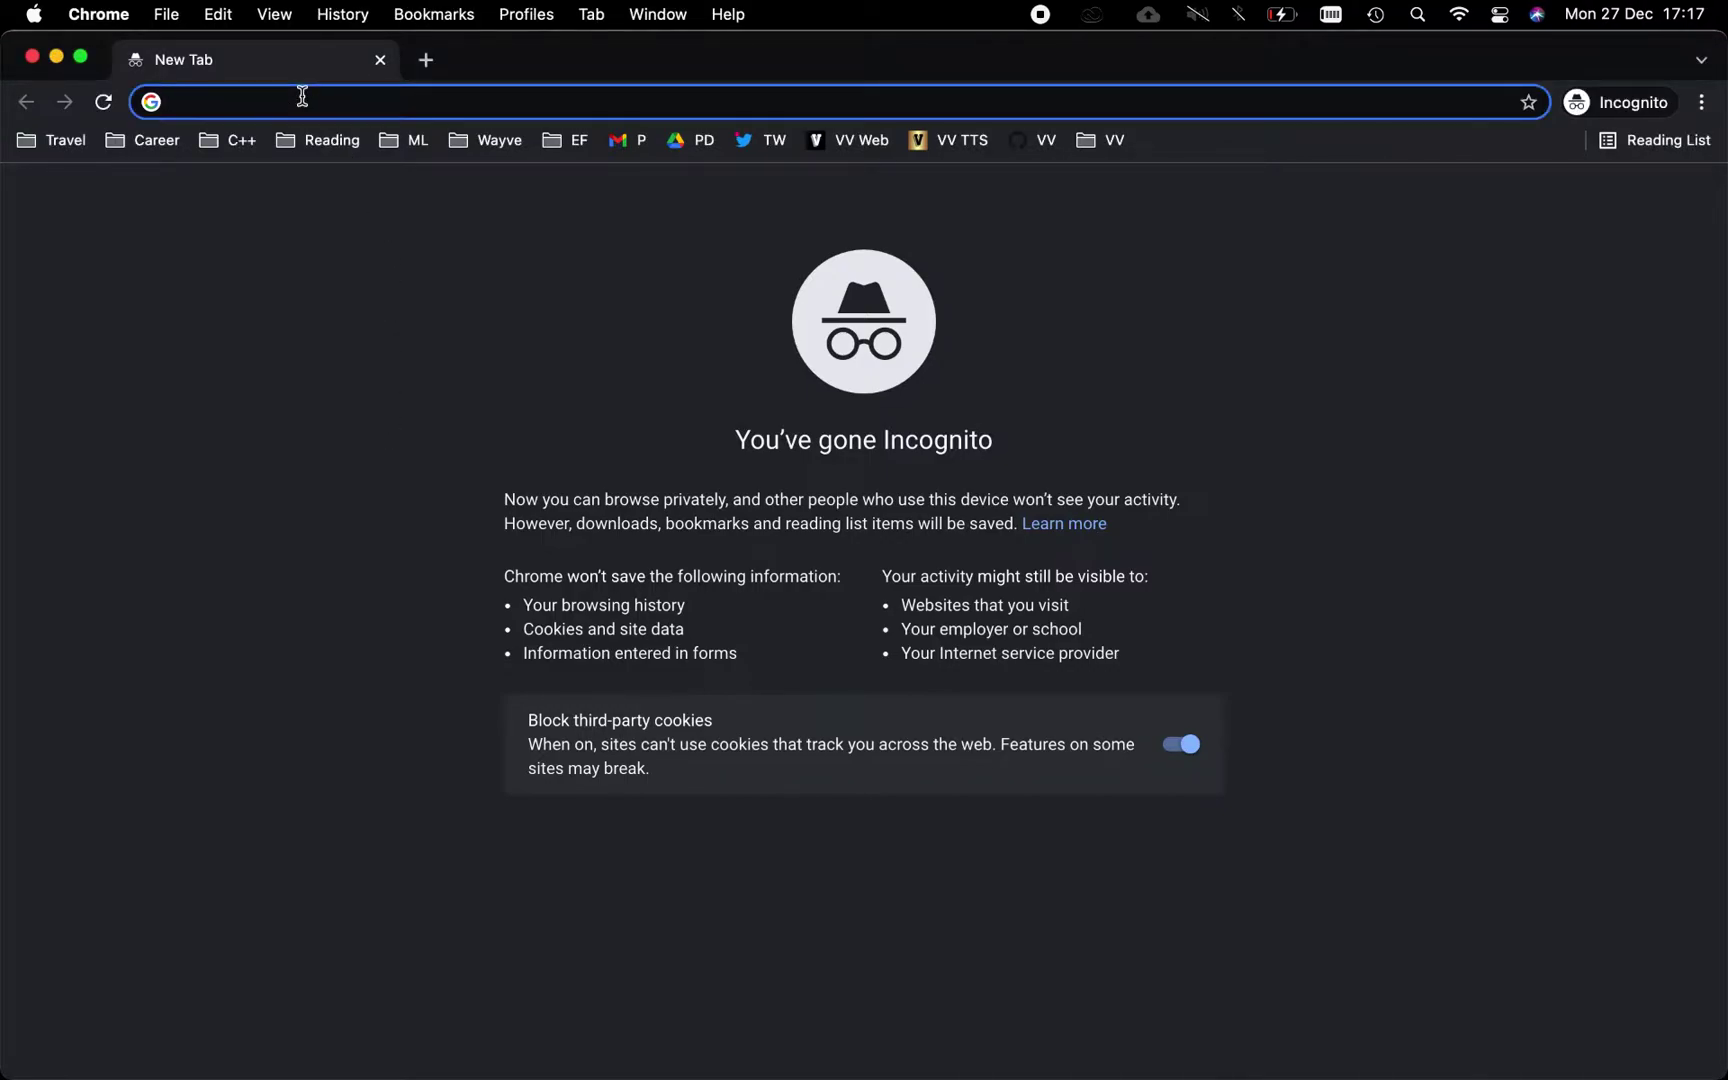
text(voiceverse.xyz/re)
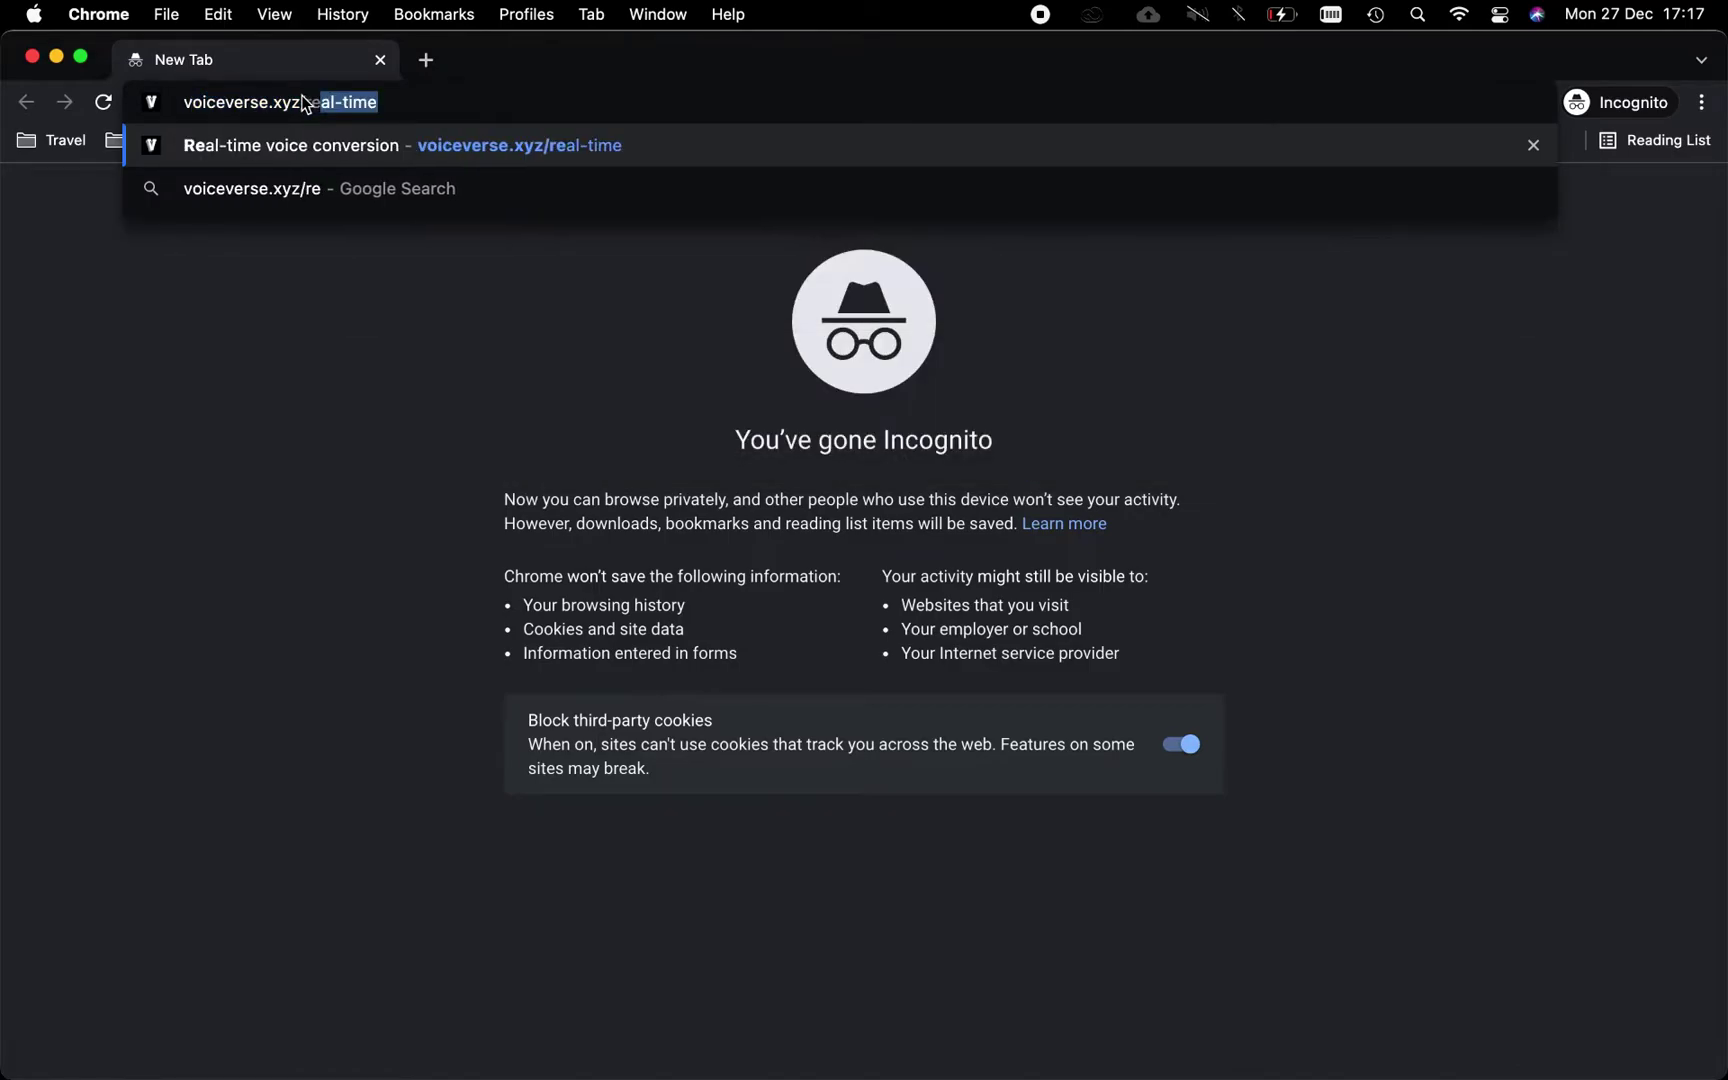
key(Return)
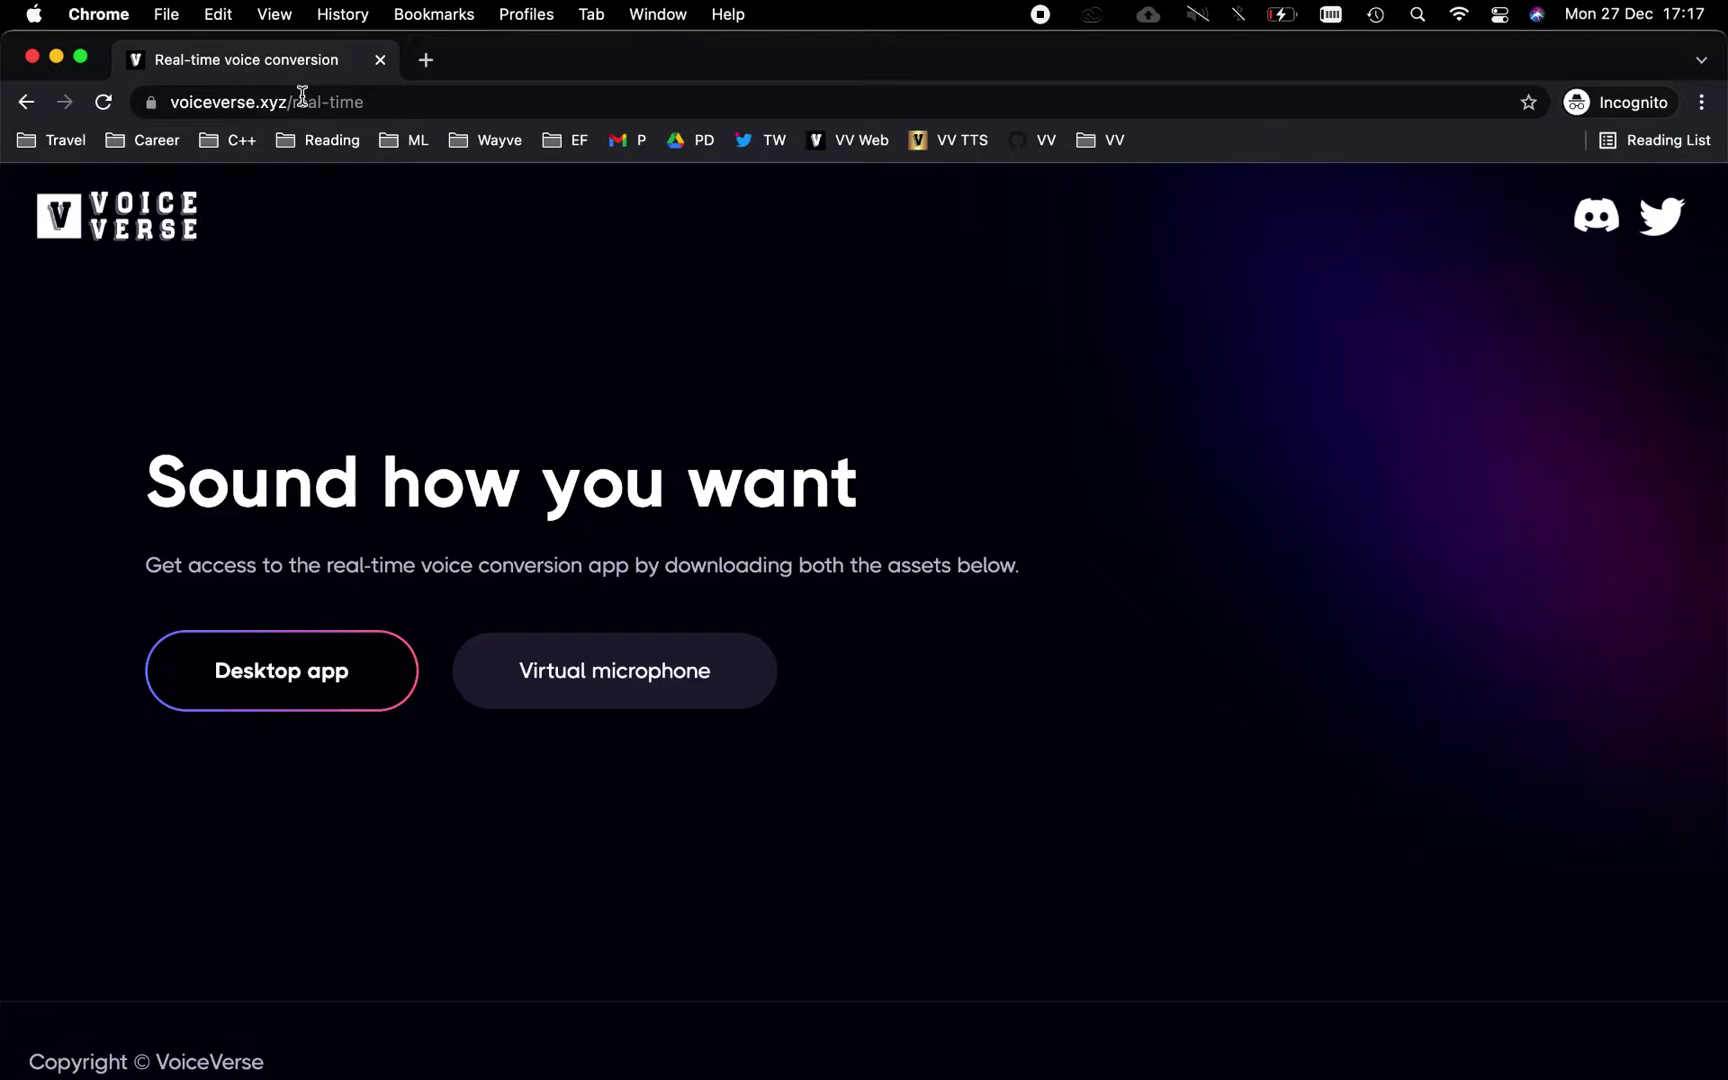
click(587, 683)
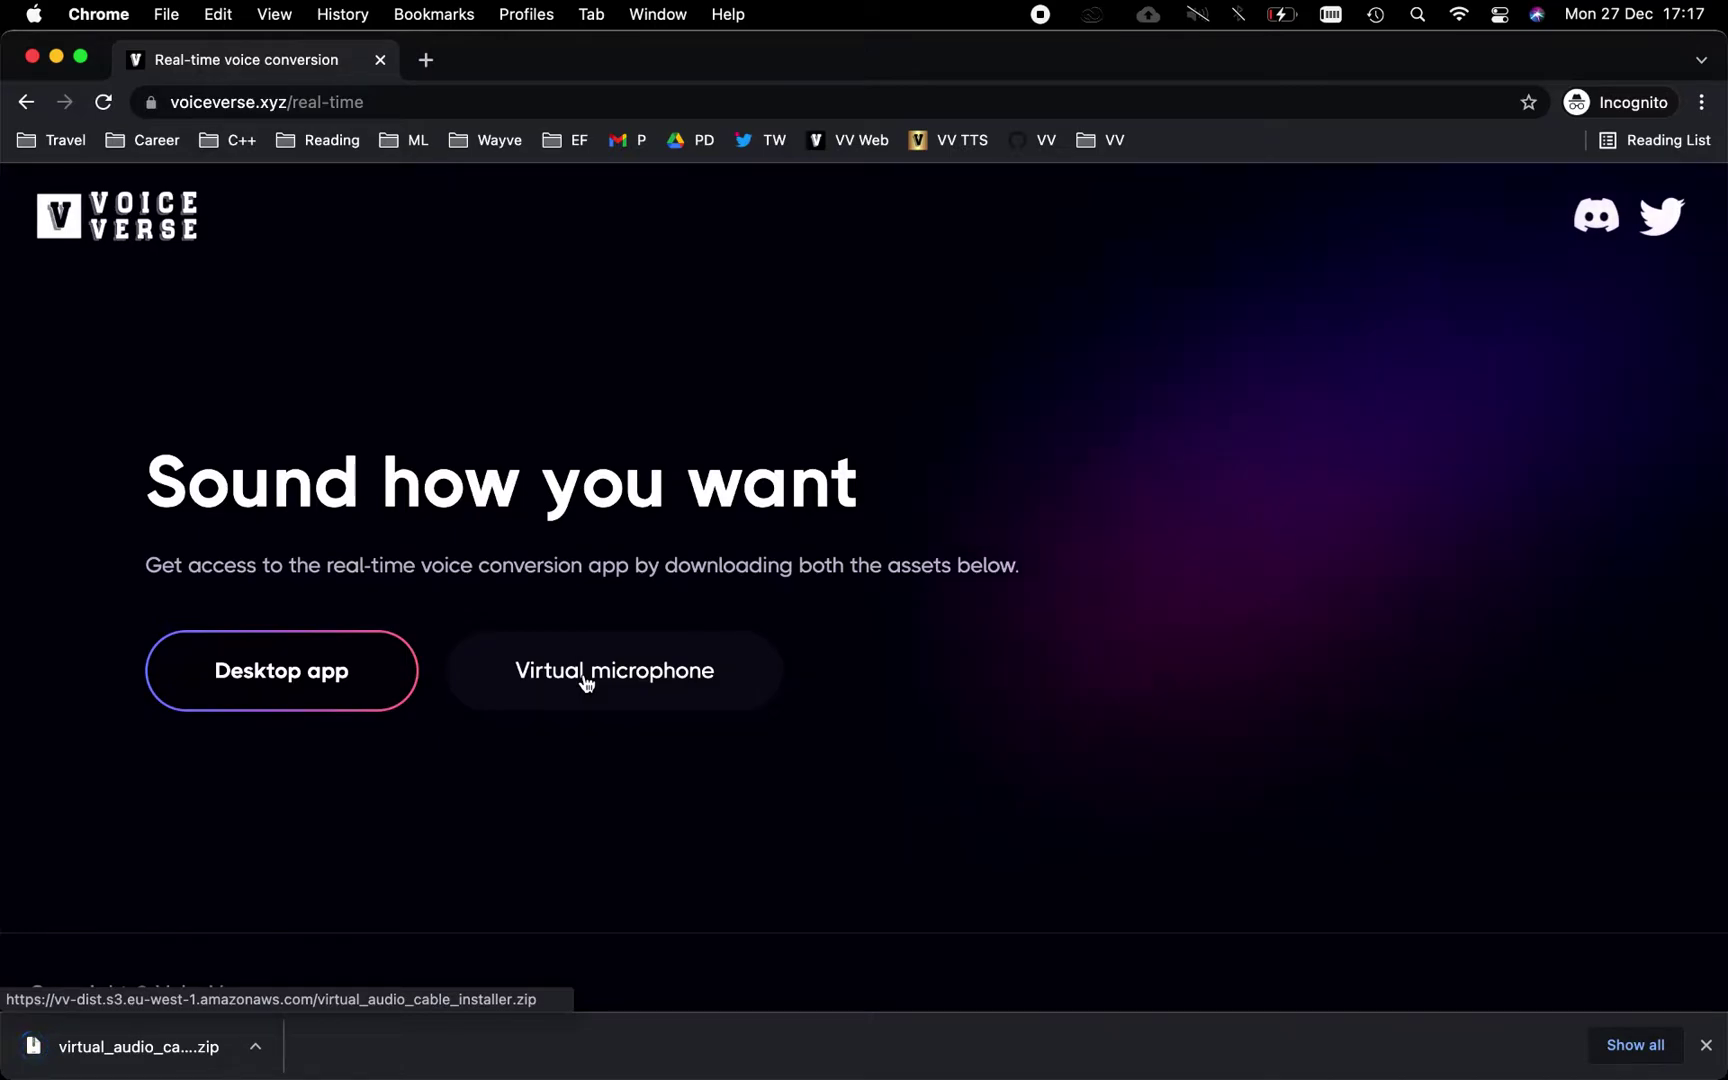
click(253, 1047)
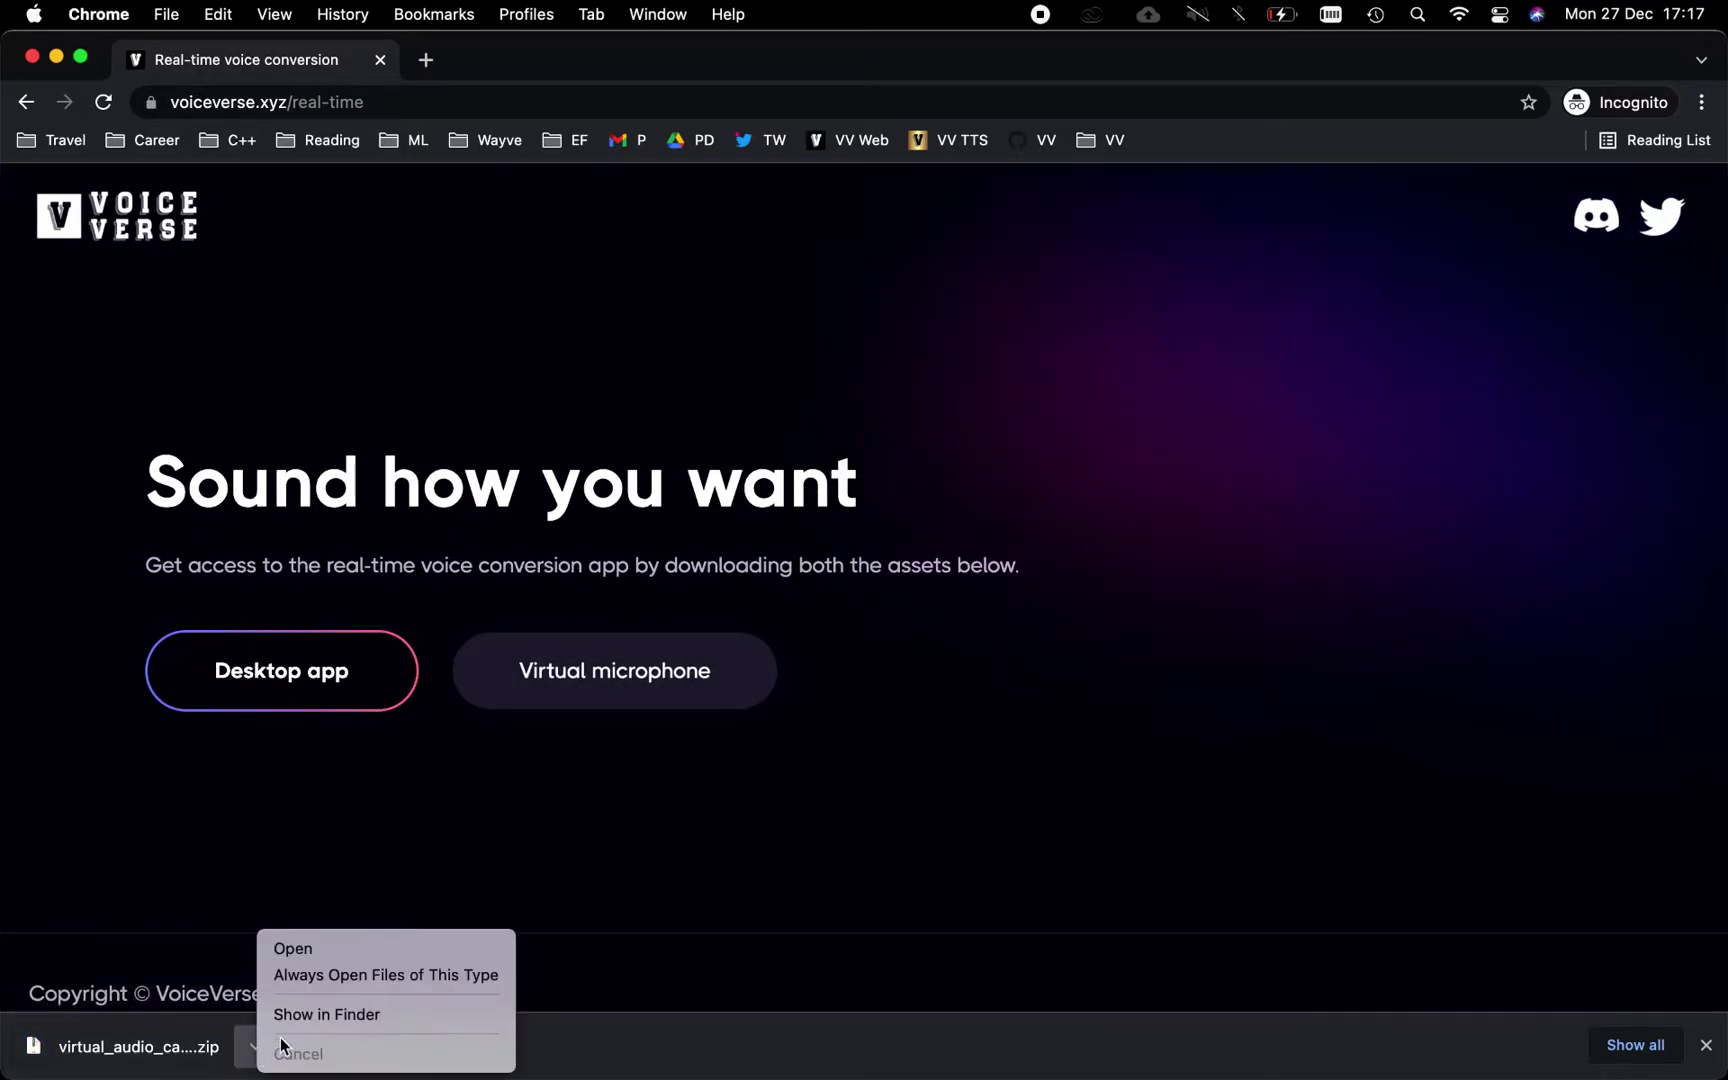
Step: Extract the installer zip in Downloads and run virtual_audio_cable_installer.sh with iTerm
click(301, 1018)
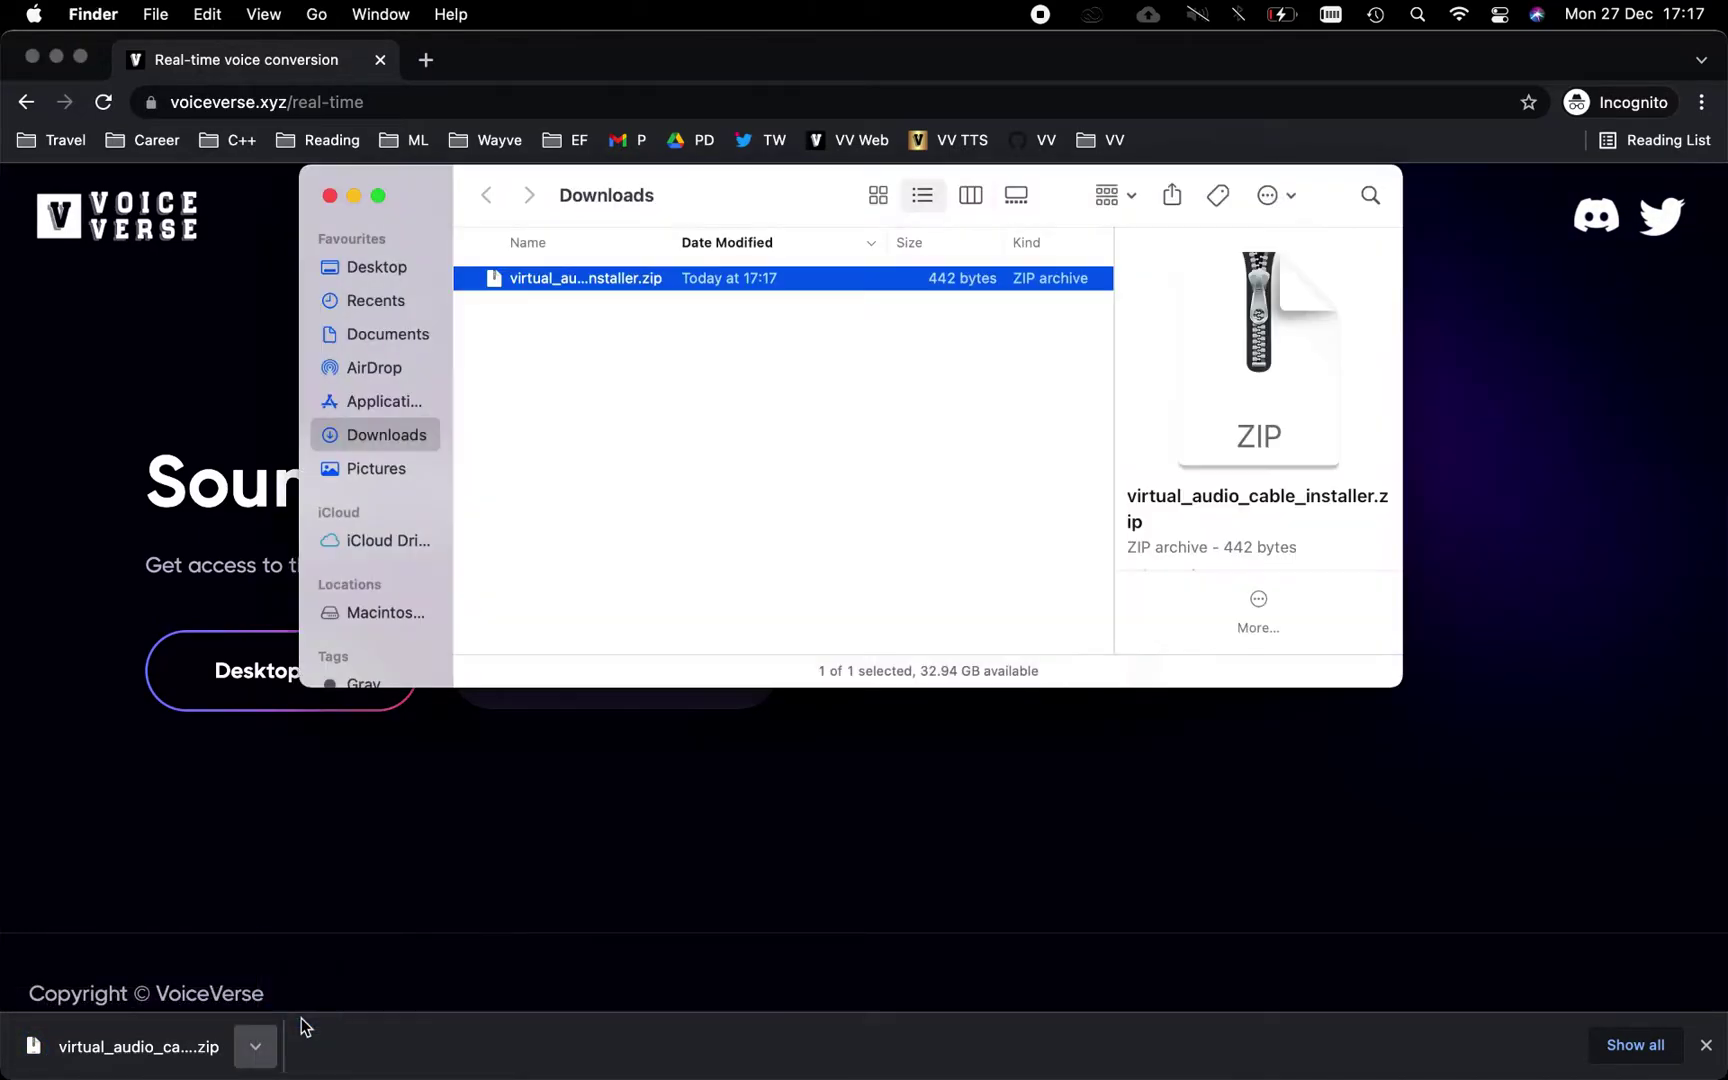
double_click(628, 276)
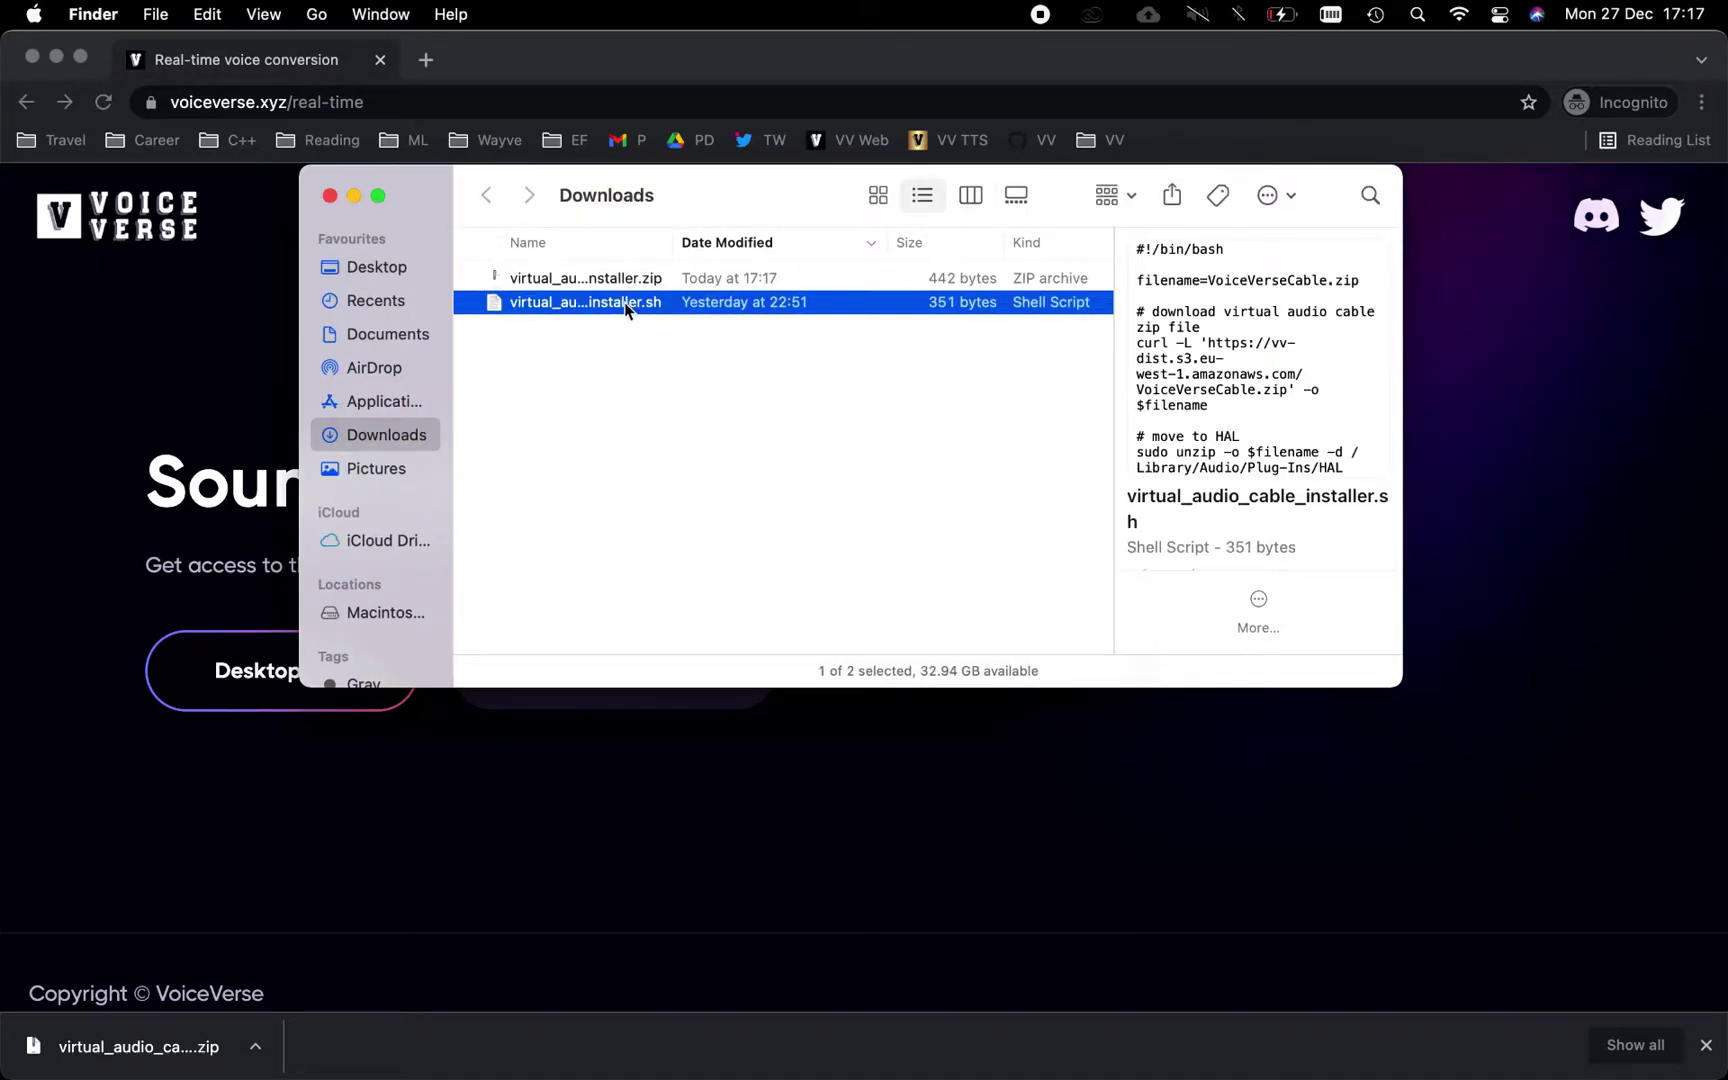
right_click(624, 302)
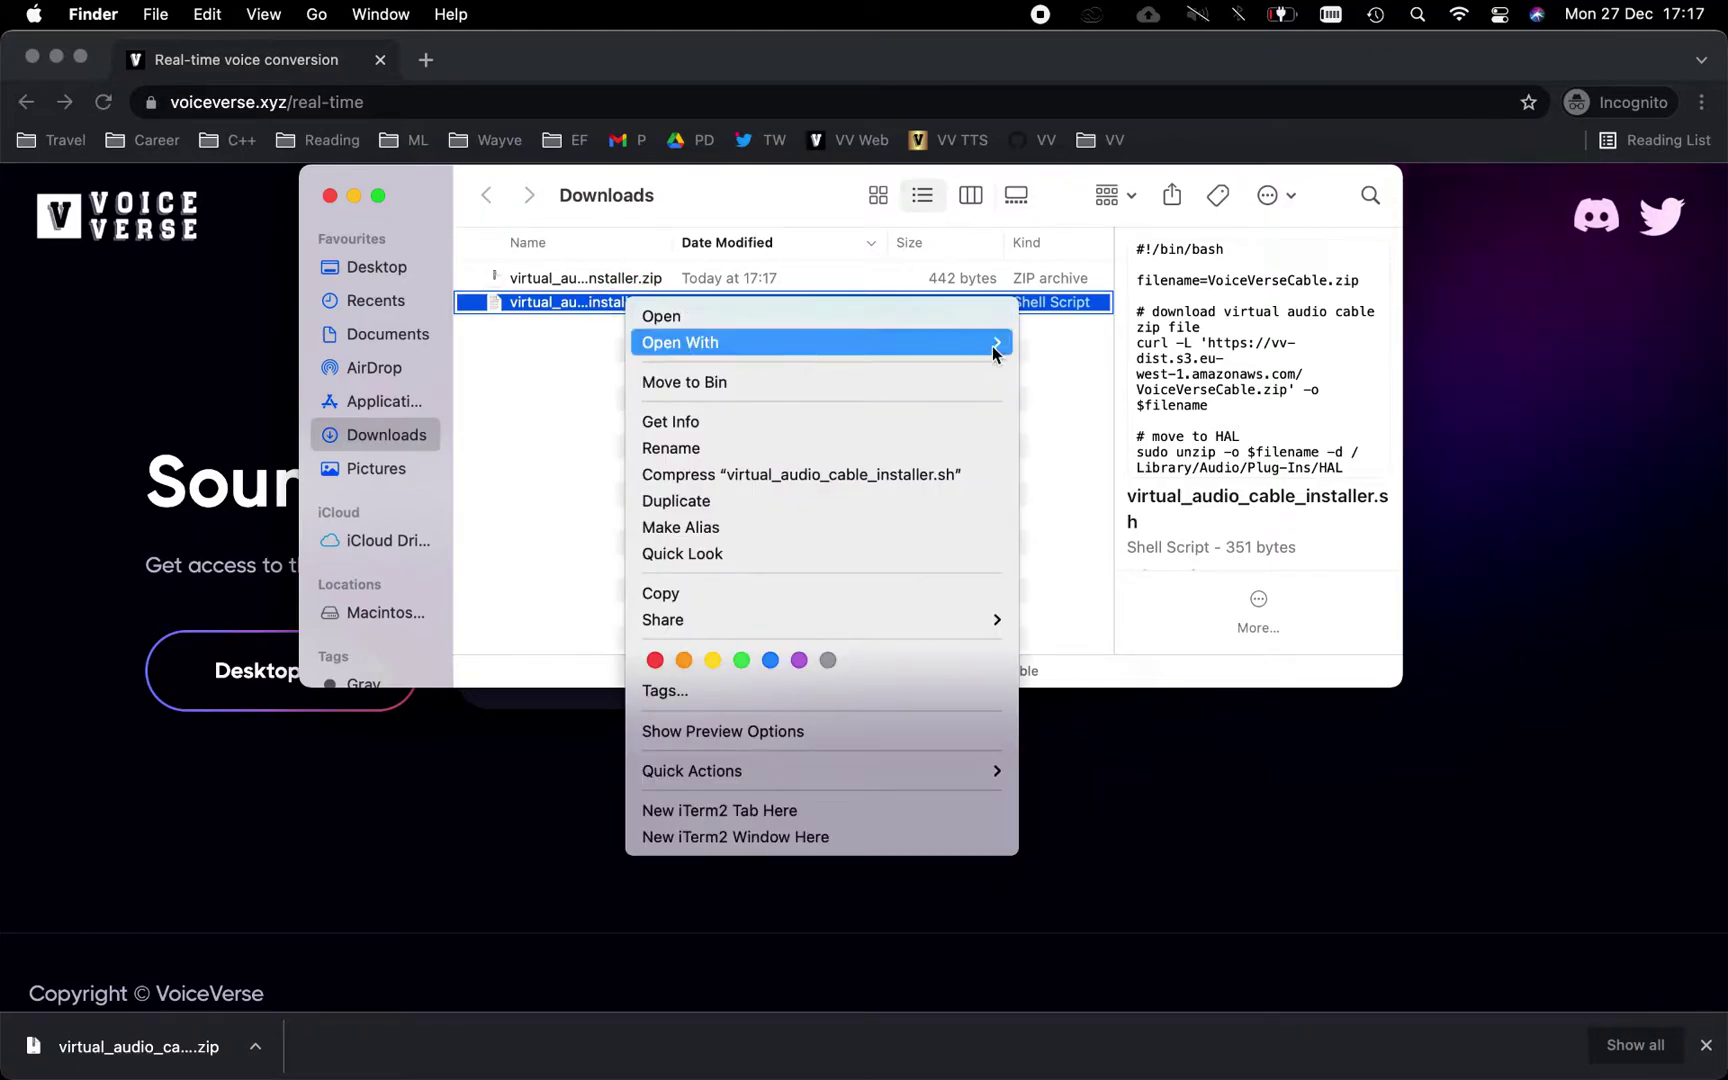
mouse_move(995, 343)
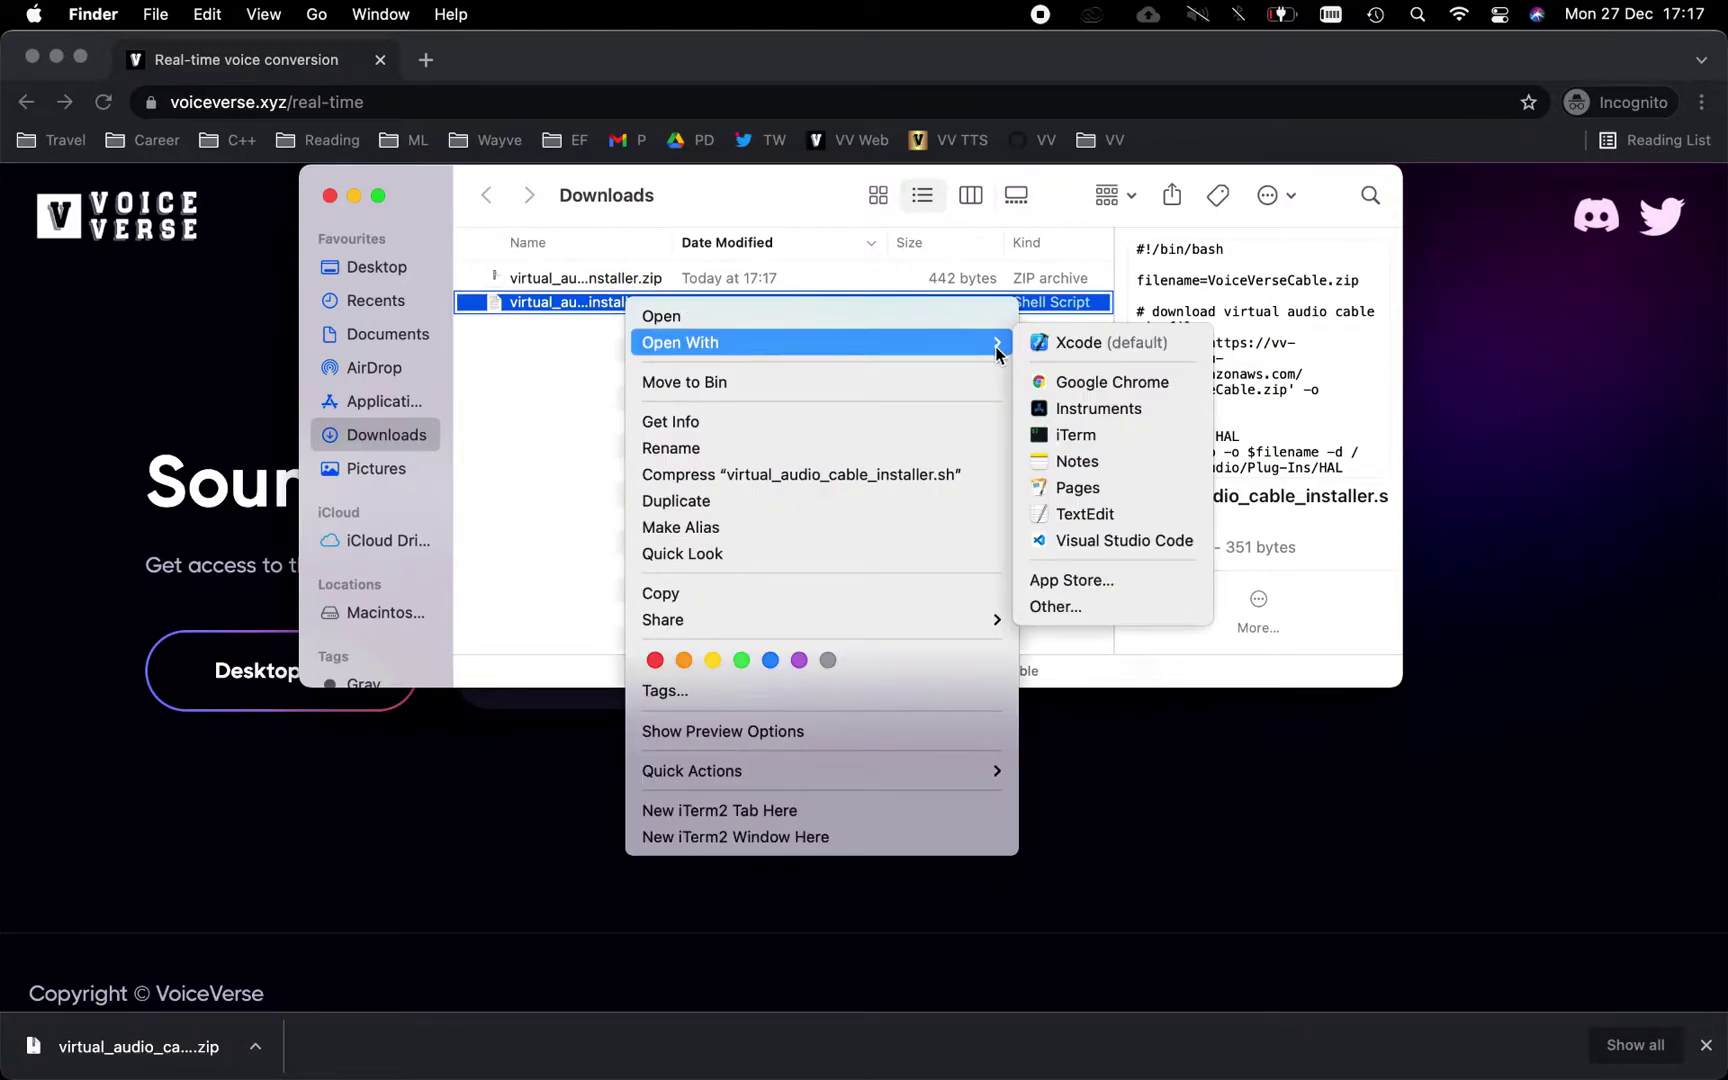
click(1088, 441)
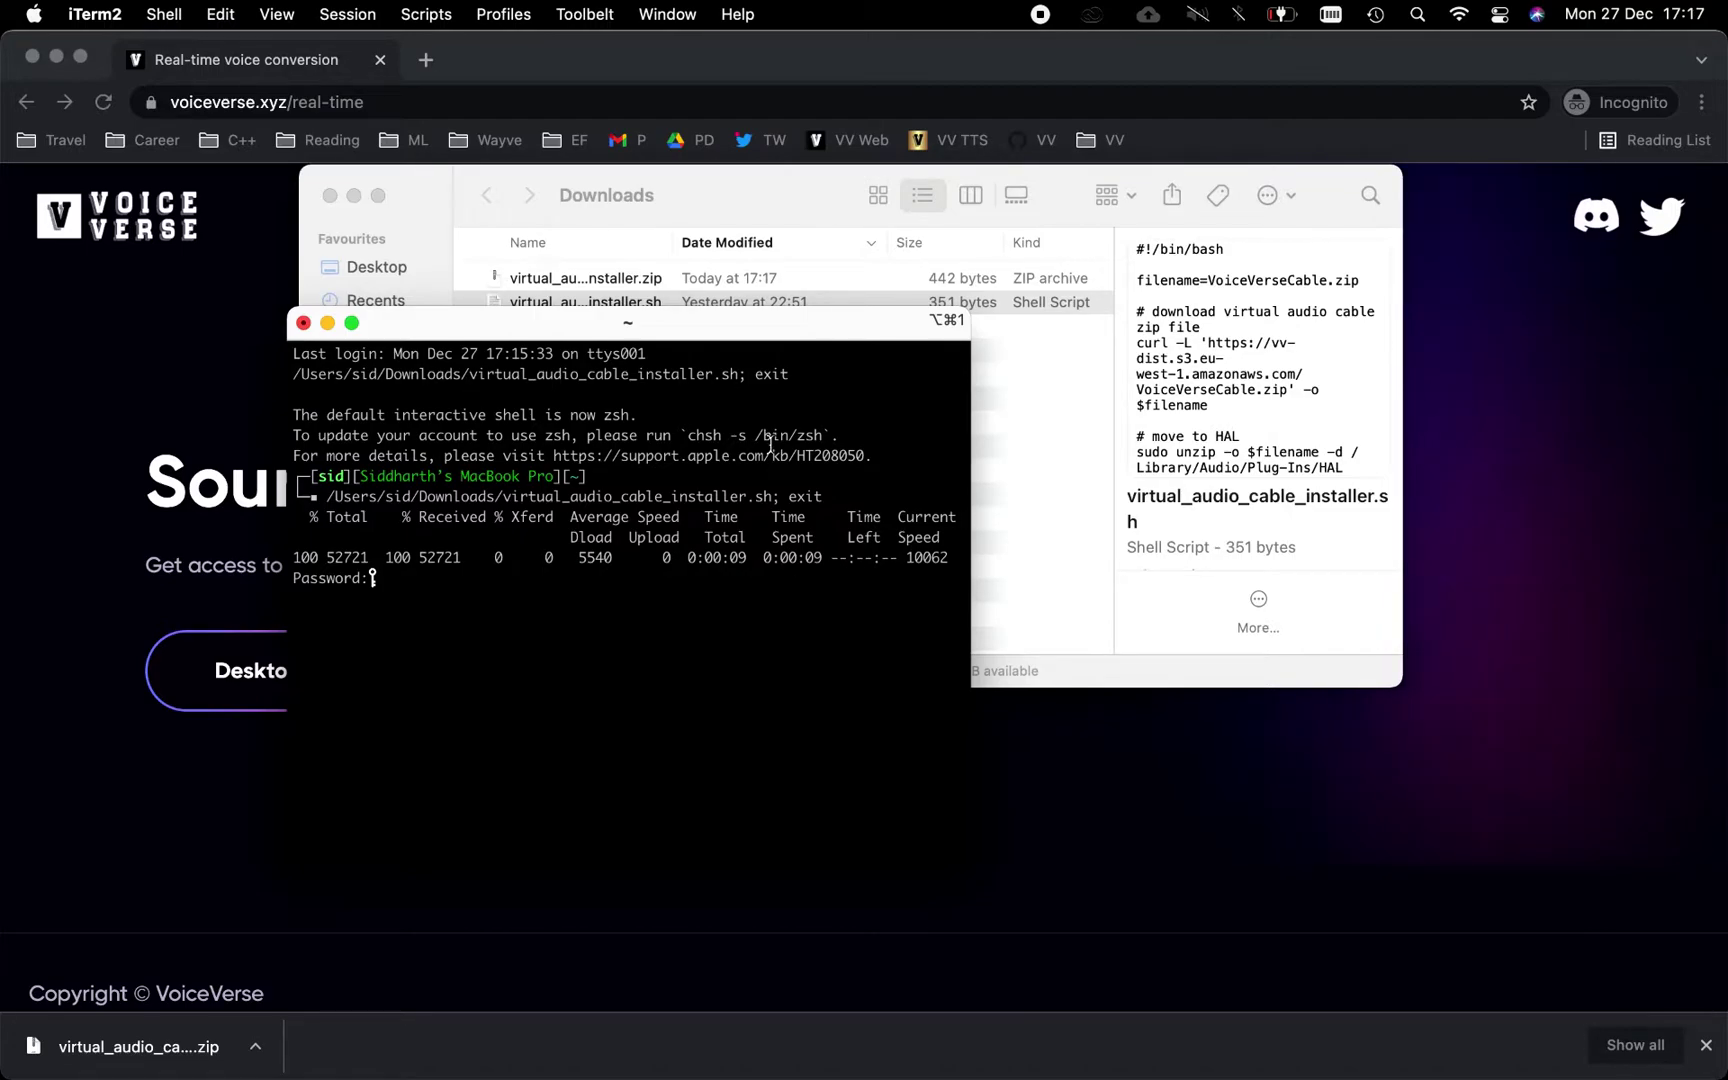
Step: Enter the account password at the installer's prompt so VoiceVerse Cable.driver gets installed
key(Return)
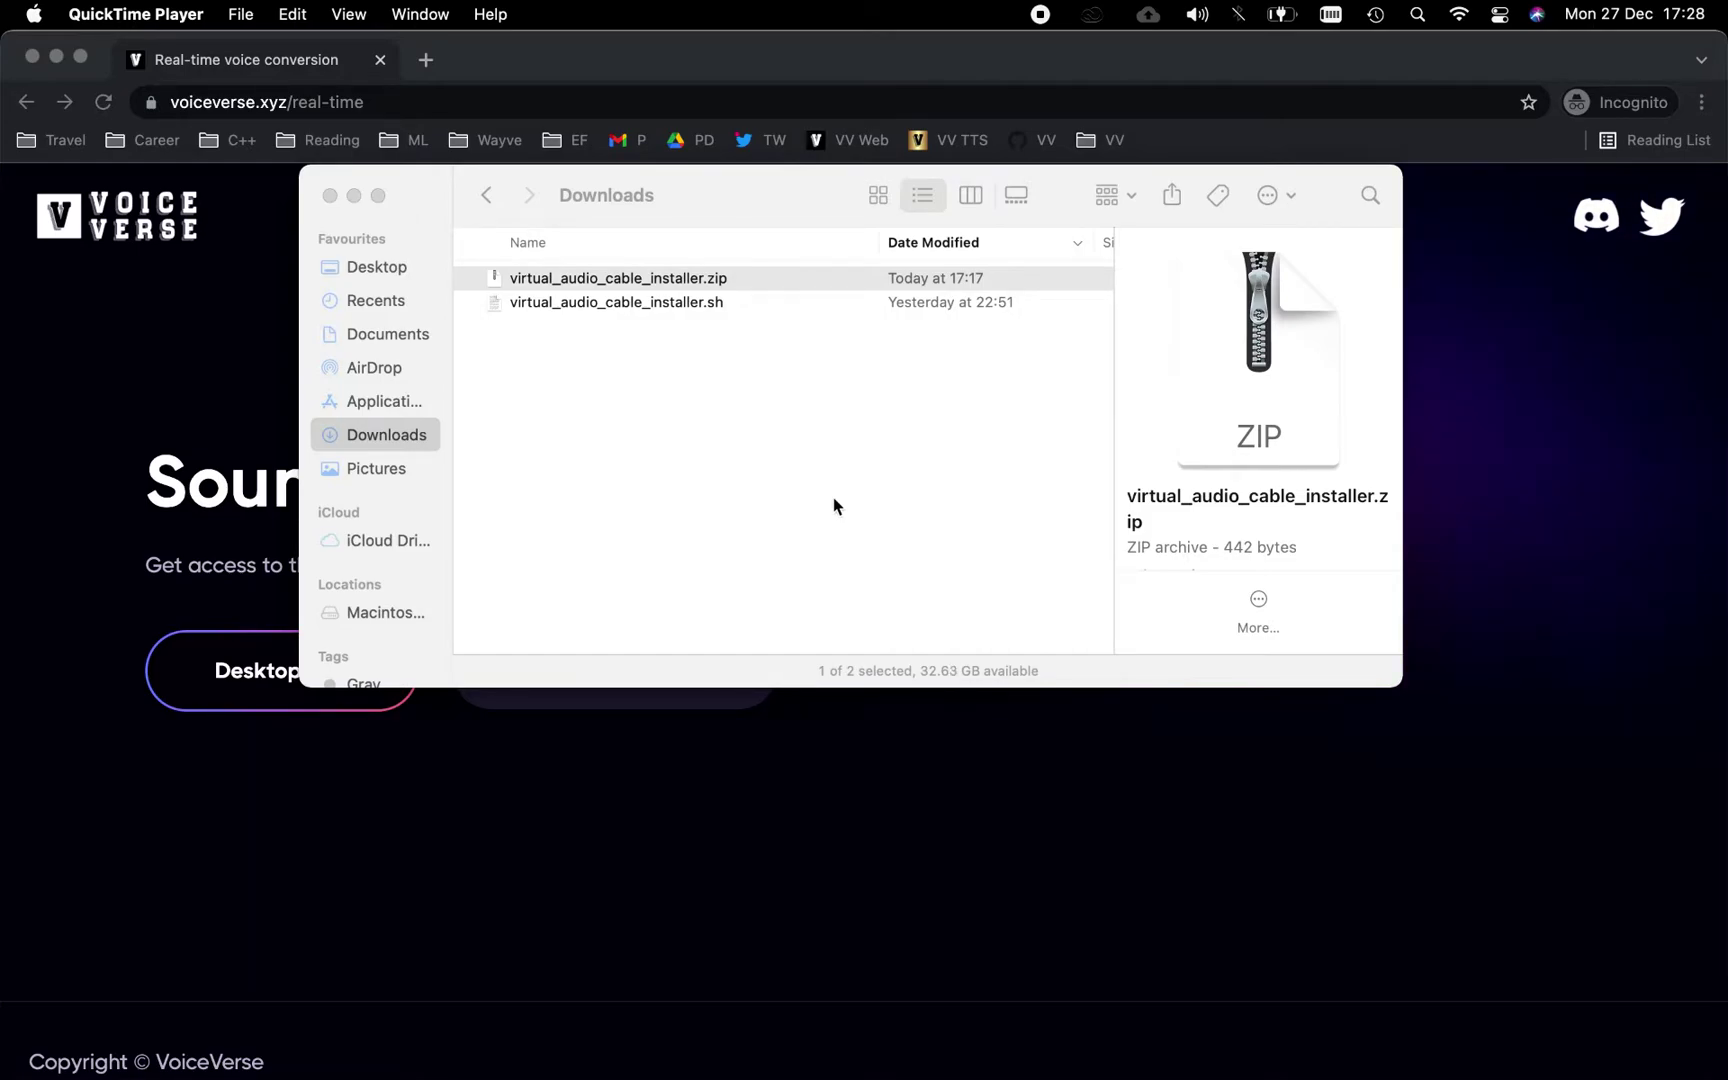
Step: Check that Audio MIDI Setup lists VoiceVerse 2ch, then close it and the Downloads window
key(super+space)
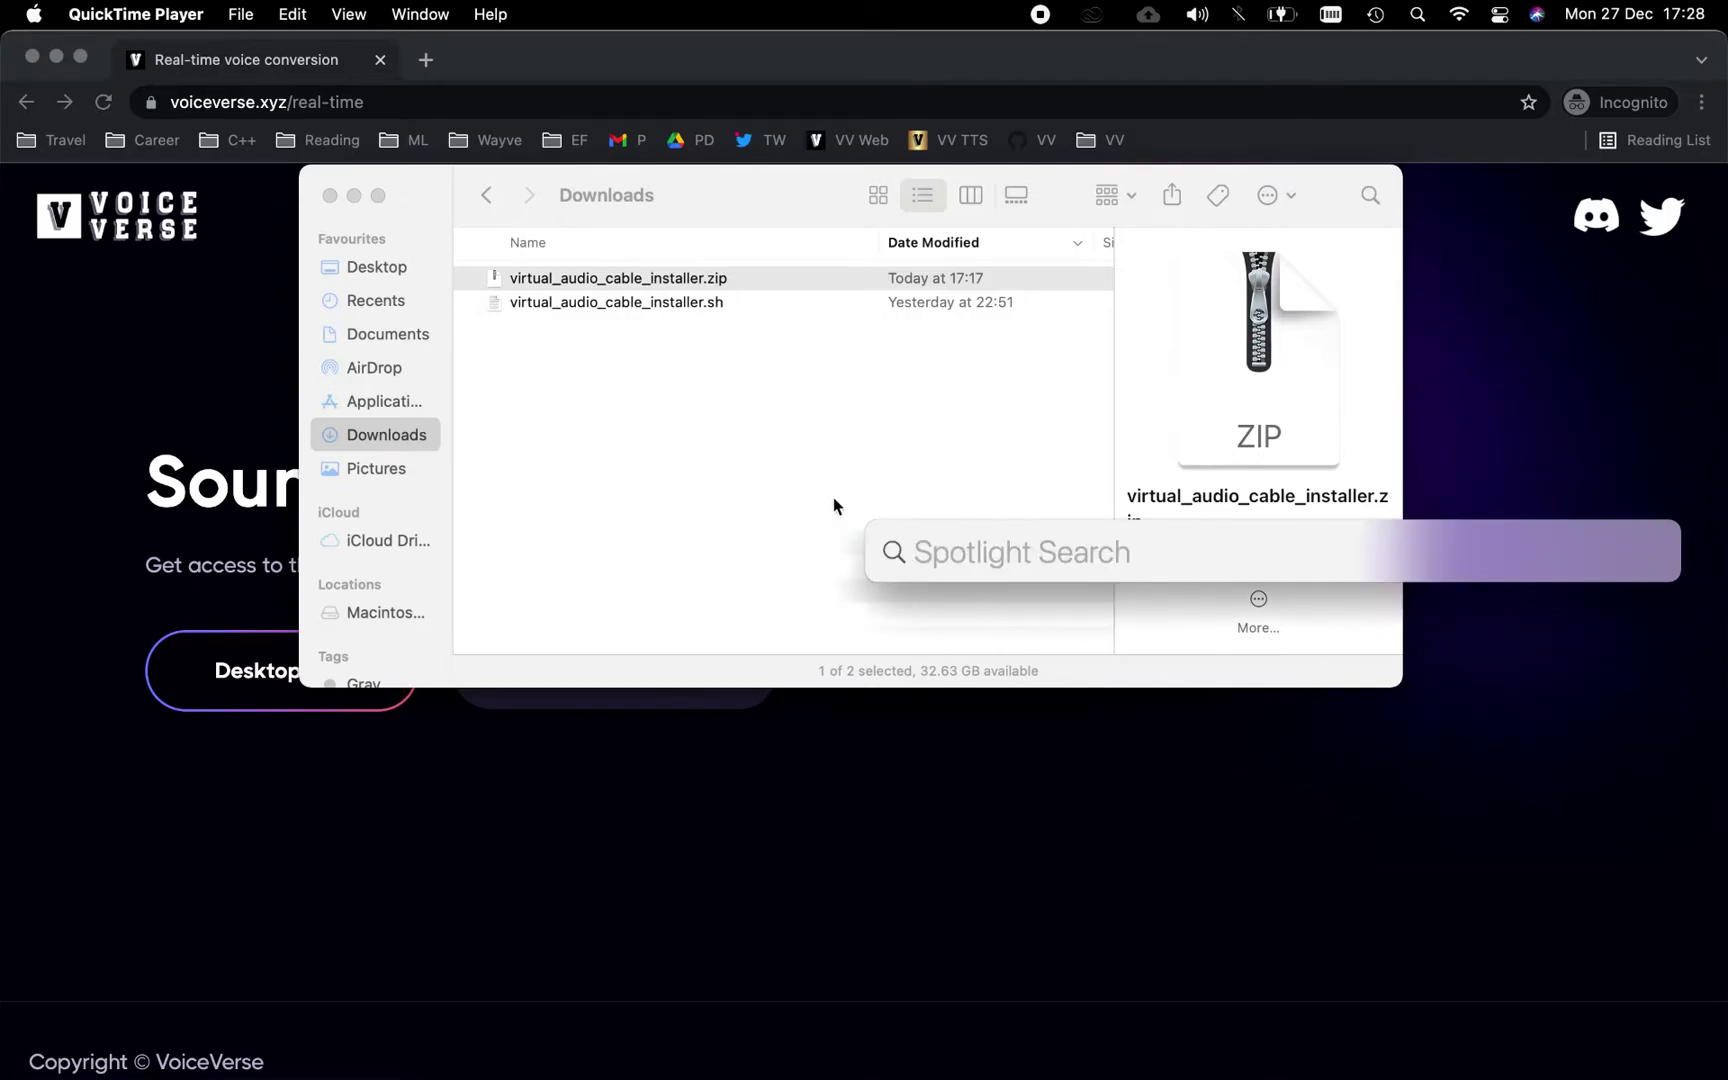
text(audio)
key(Return)
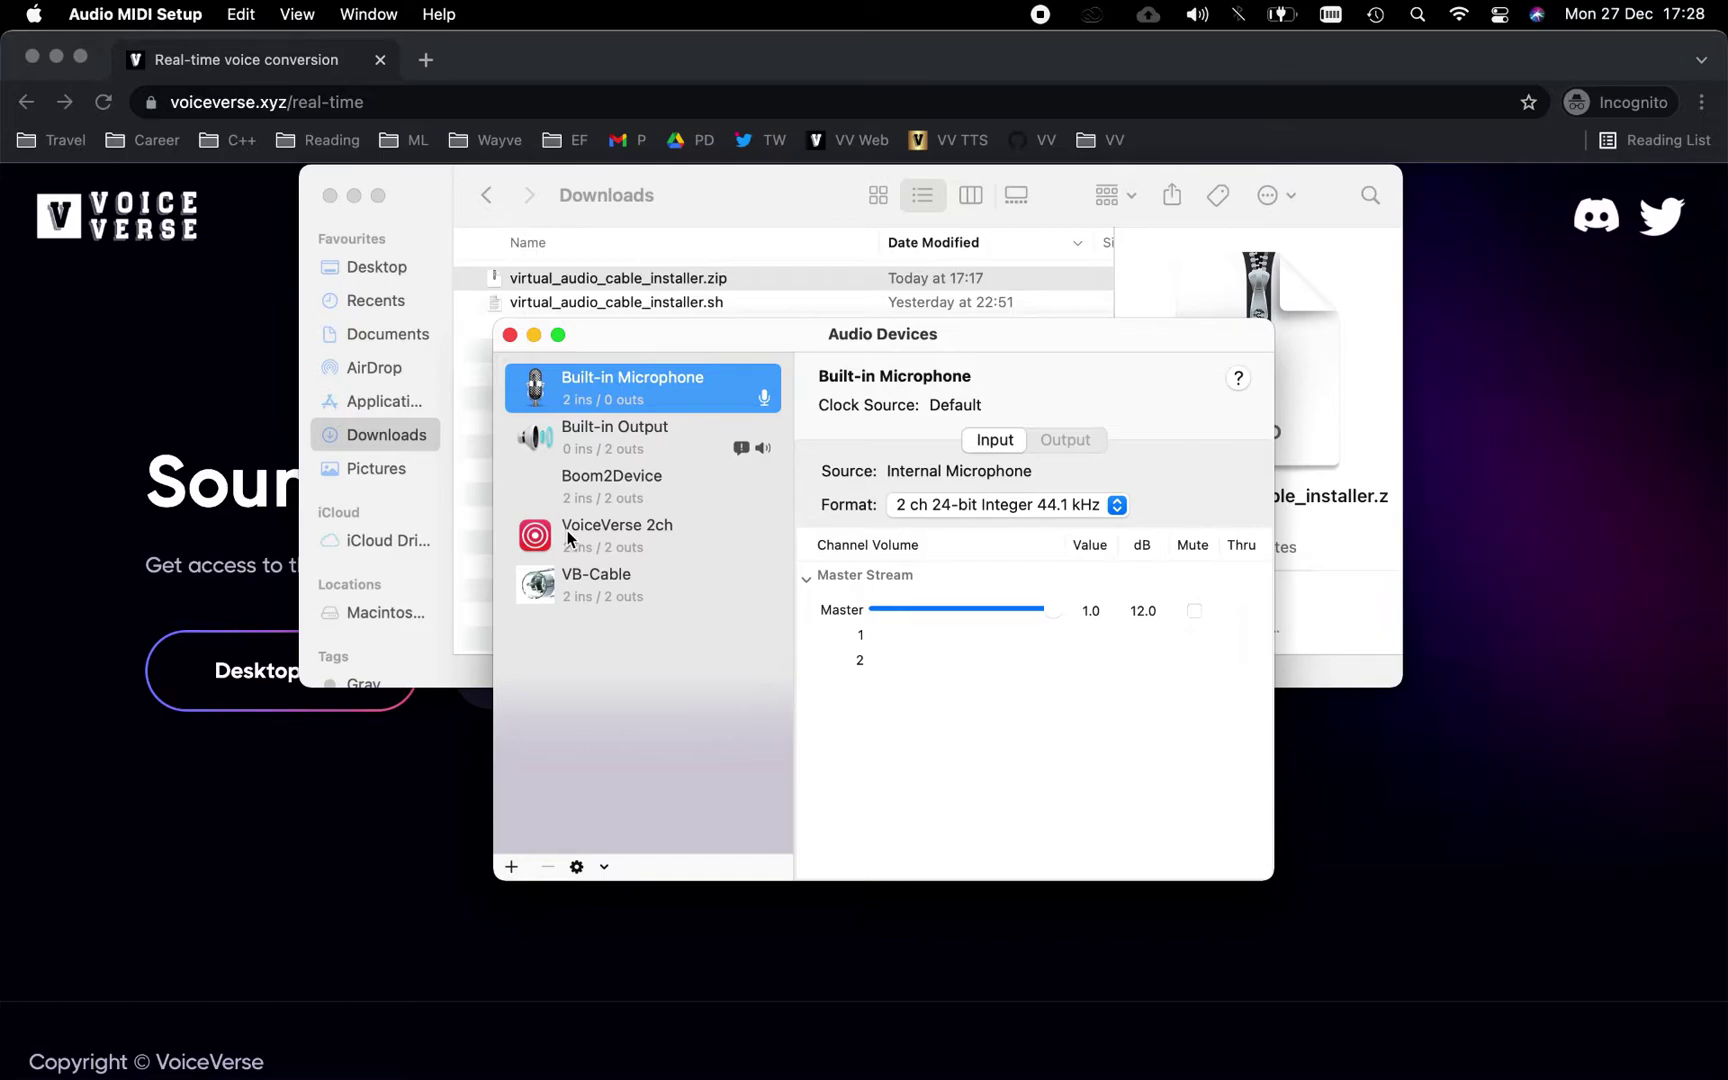
click(510, 335)
click(329, 196)
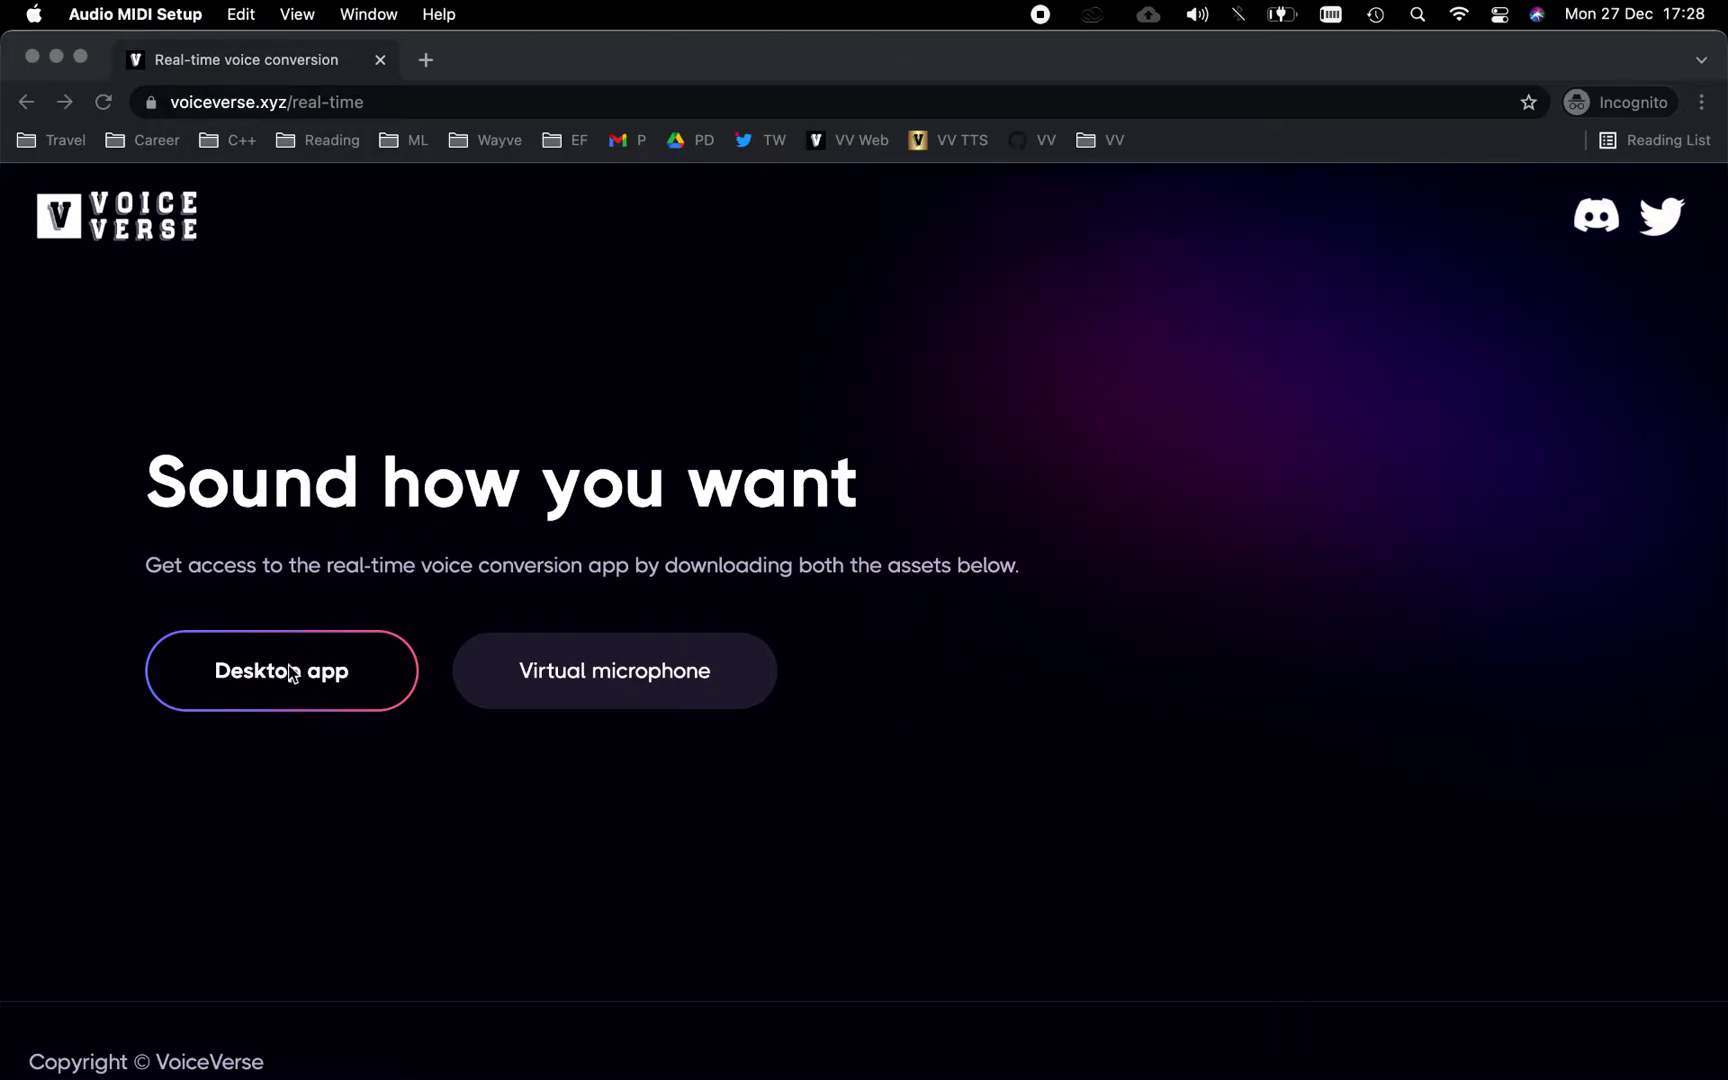
Step: Download VoiceVerse.dmg from the Desktop app button on the VoiceVerse page
click(263, 676)
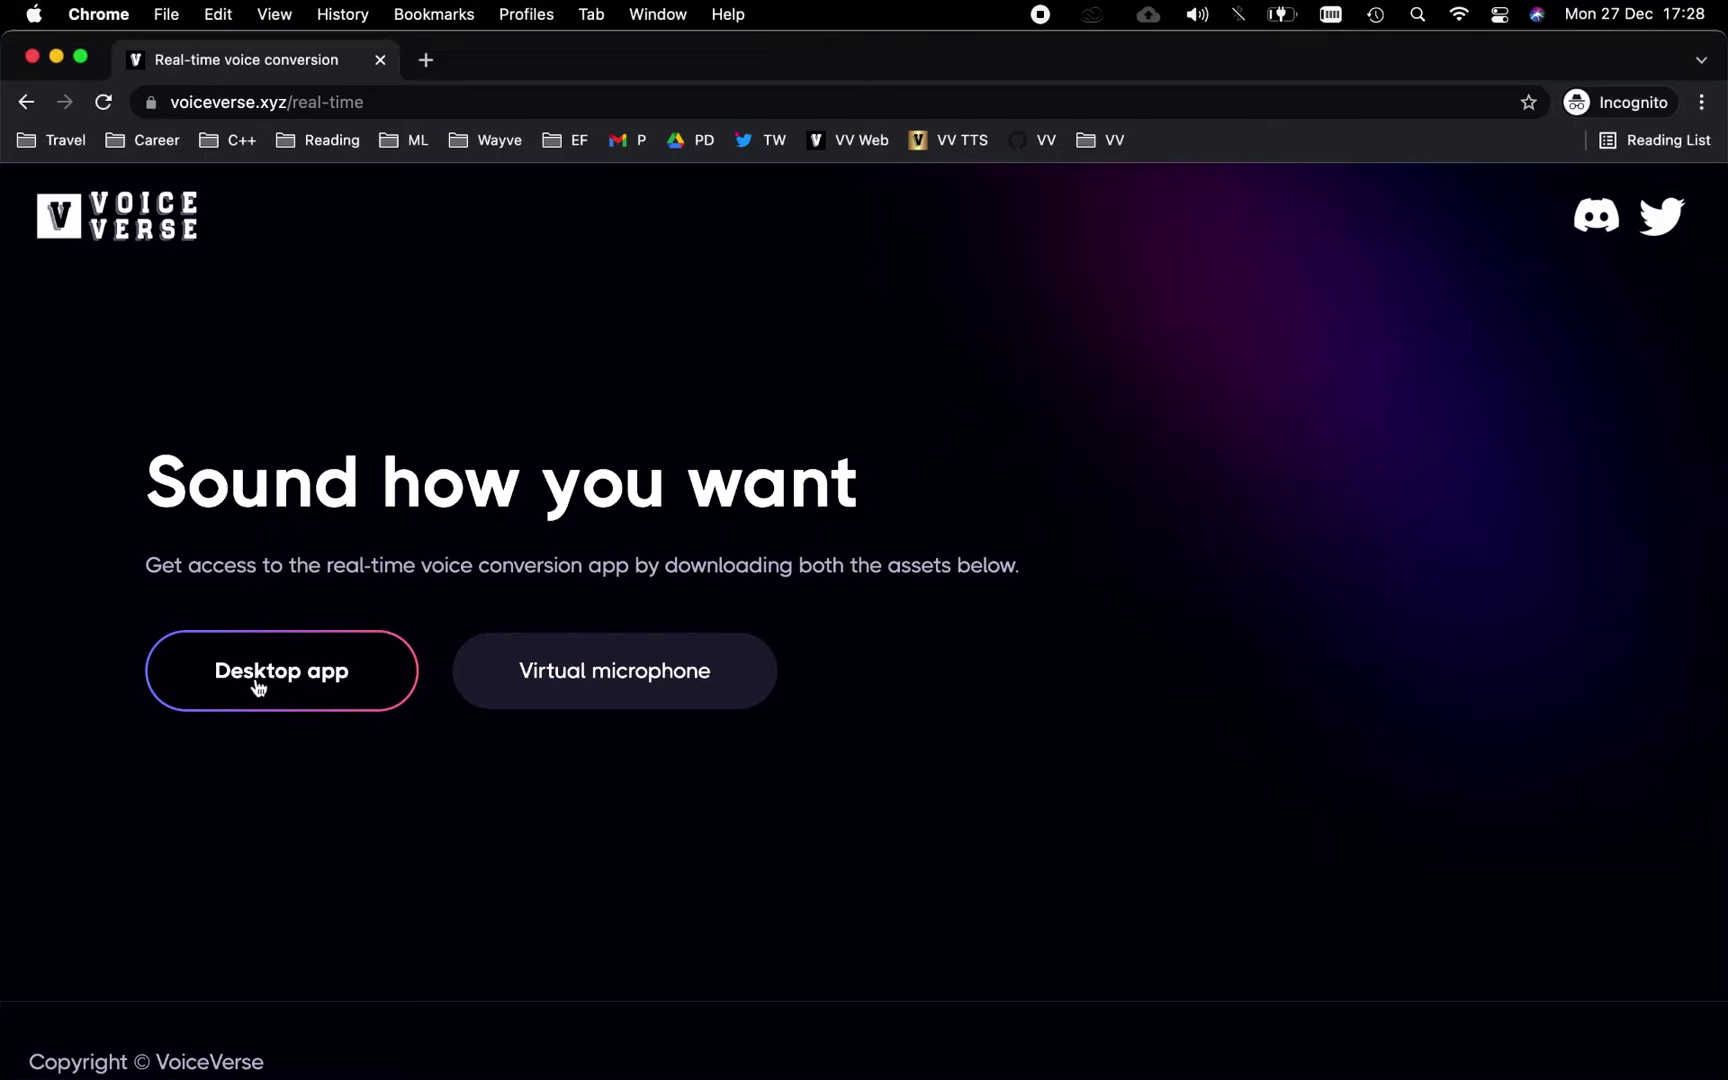
click(242, 684)
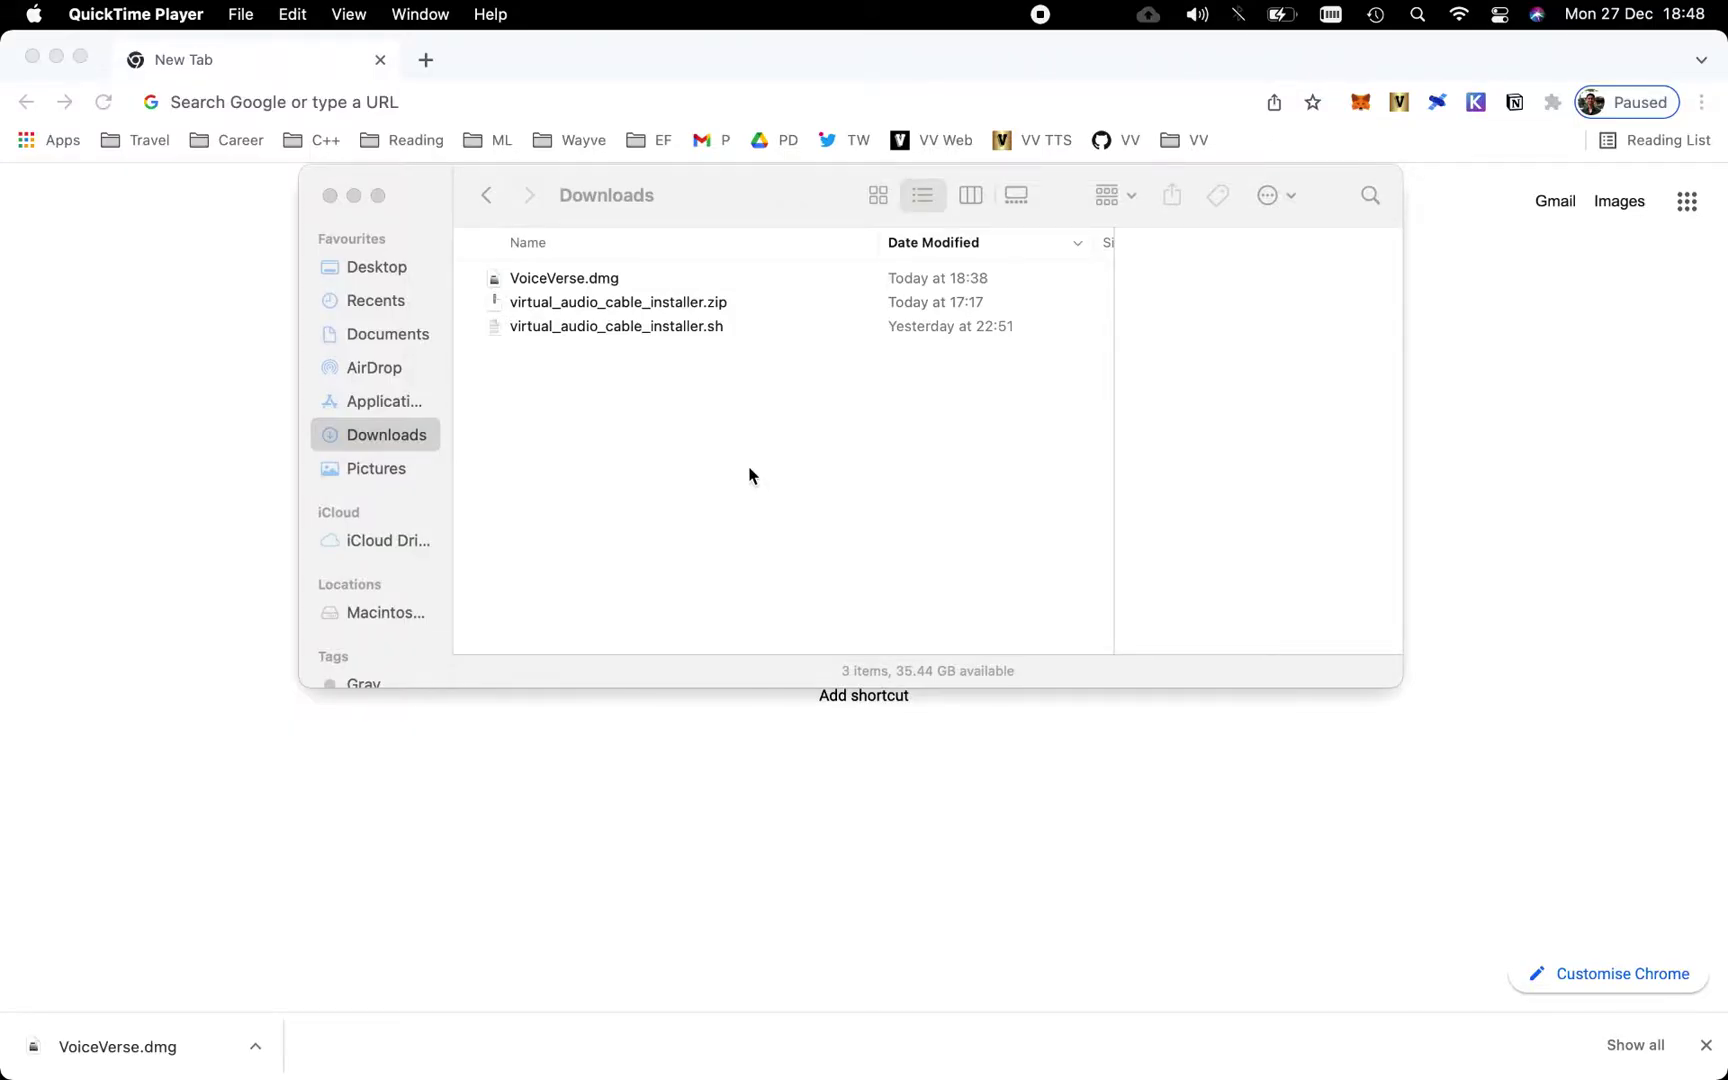
Step: Copy VoiceVerse from VoiceVerse.dmg into Applications, try launching it, and dismiss the unverified-developer warning
double_click(586, 281)
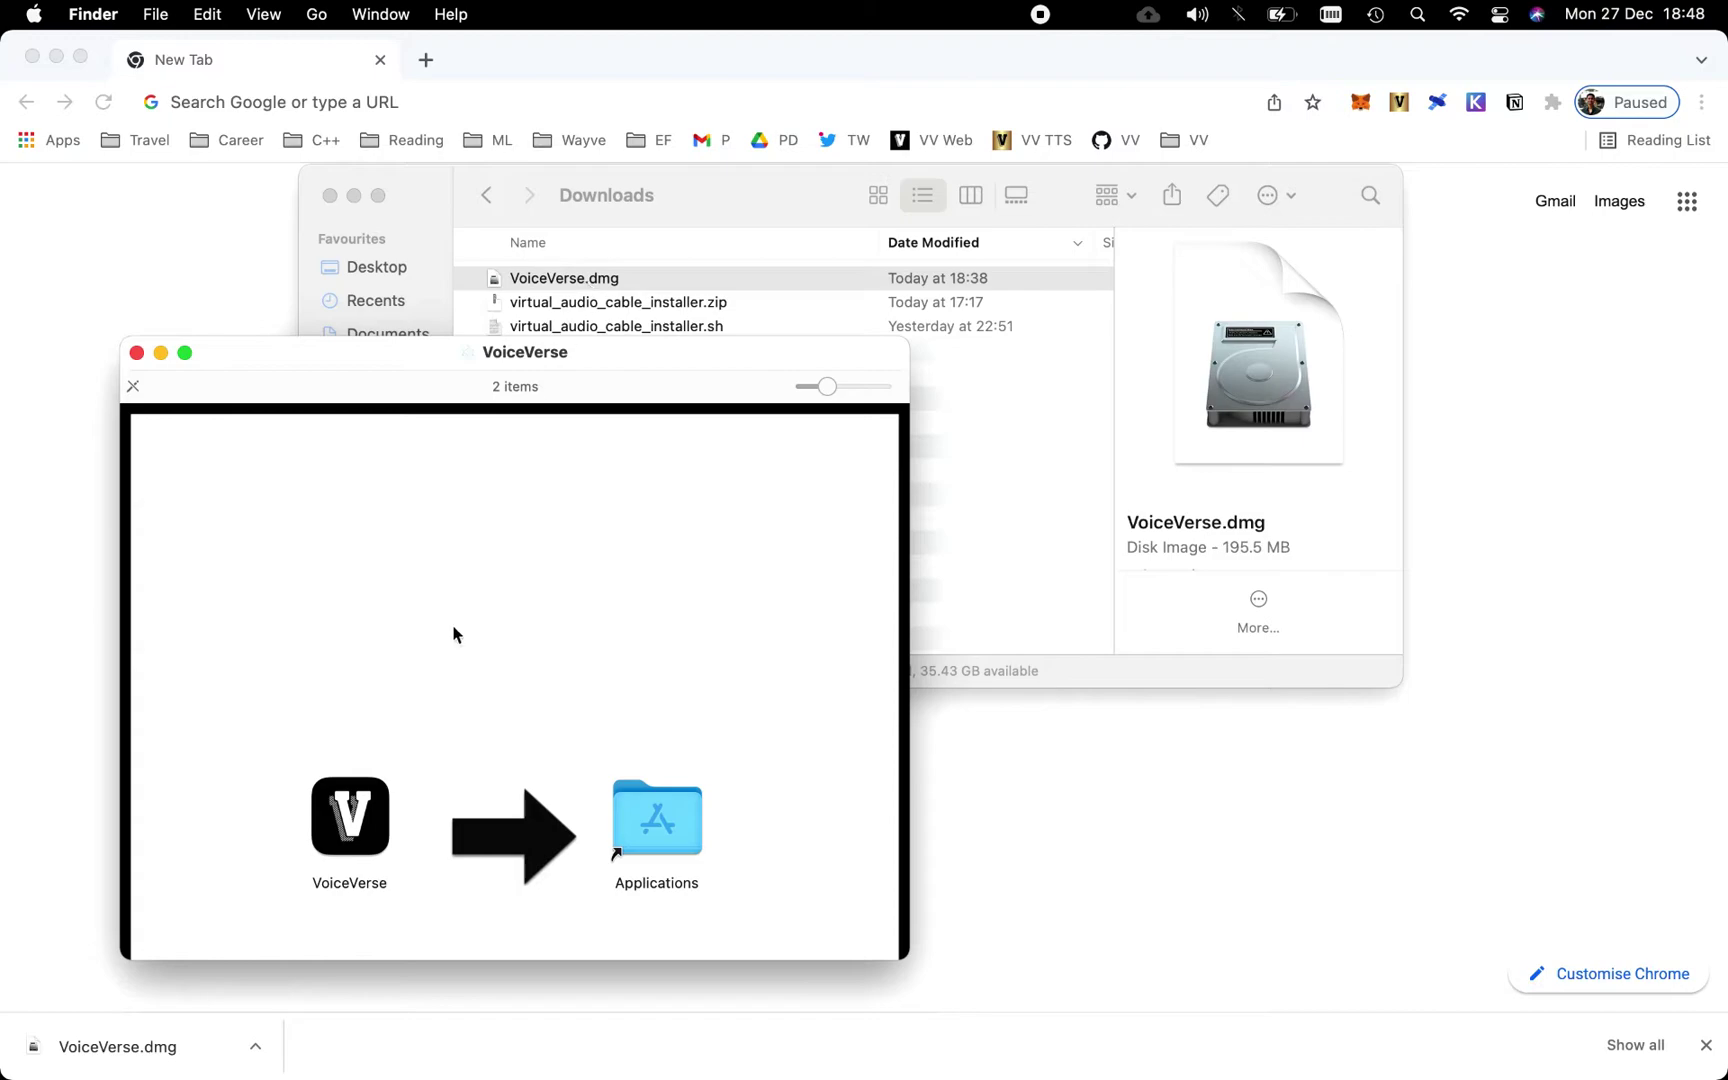
drag(350, 805, 645, 817)
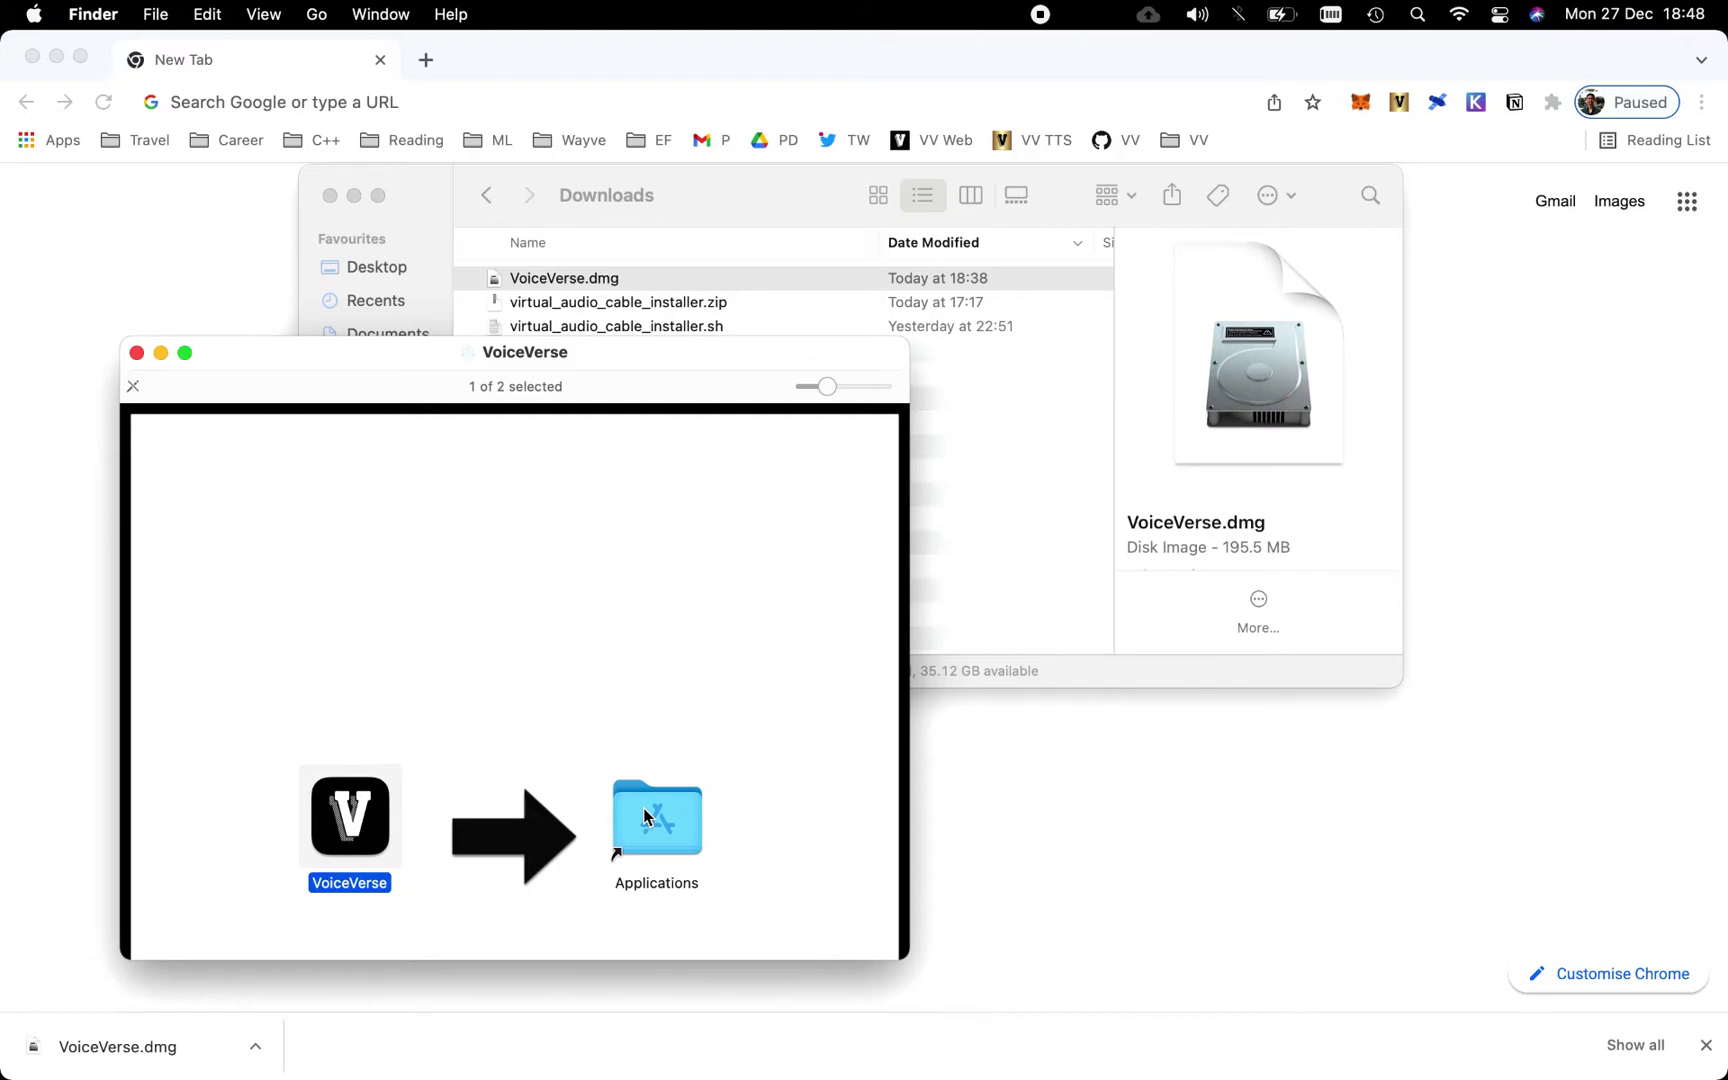
key(super+space)
text(voice)
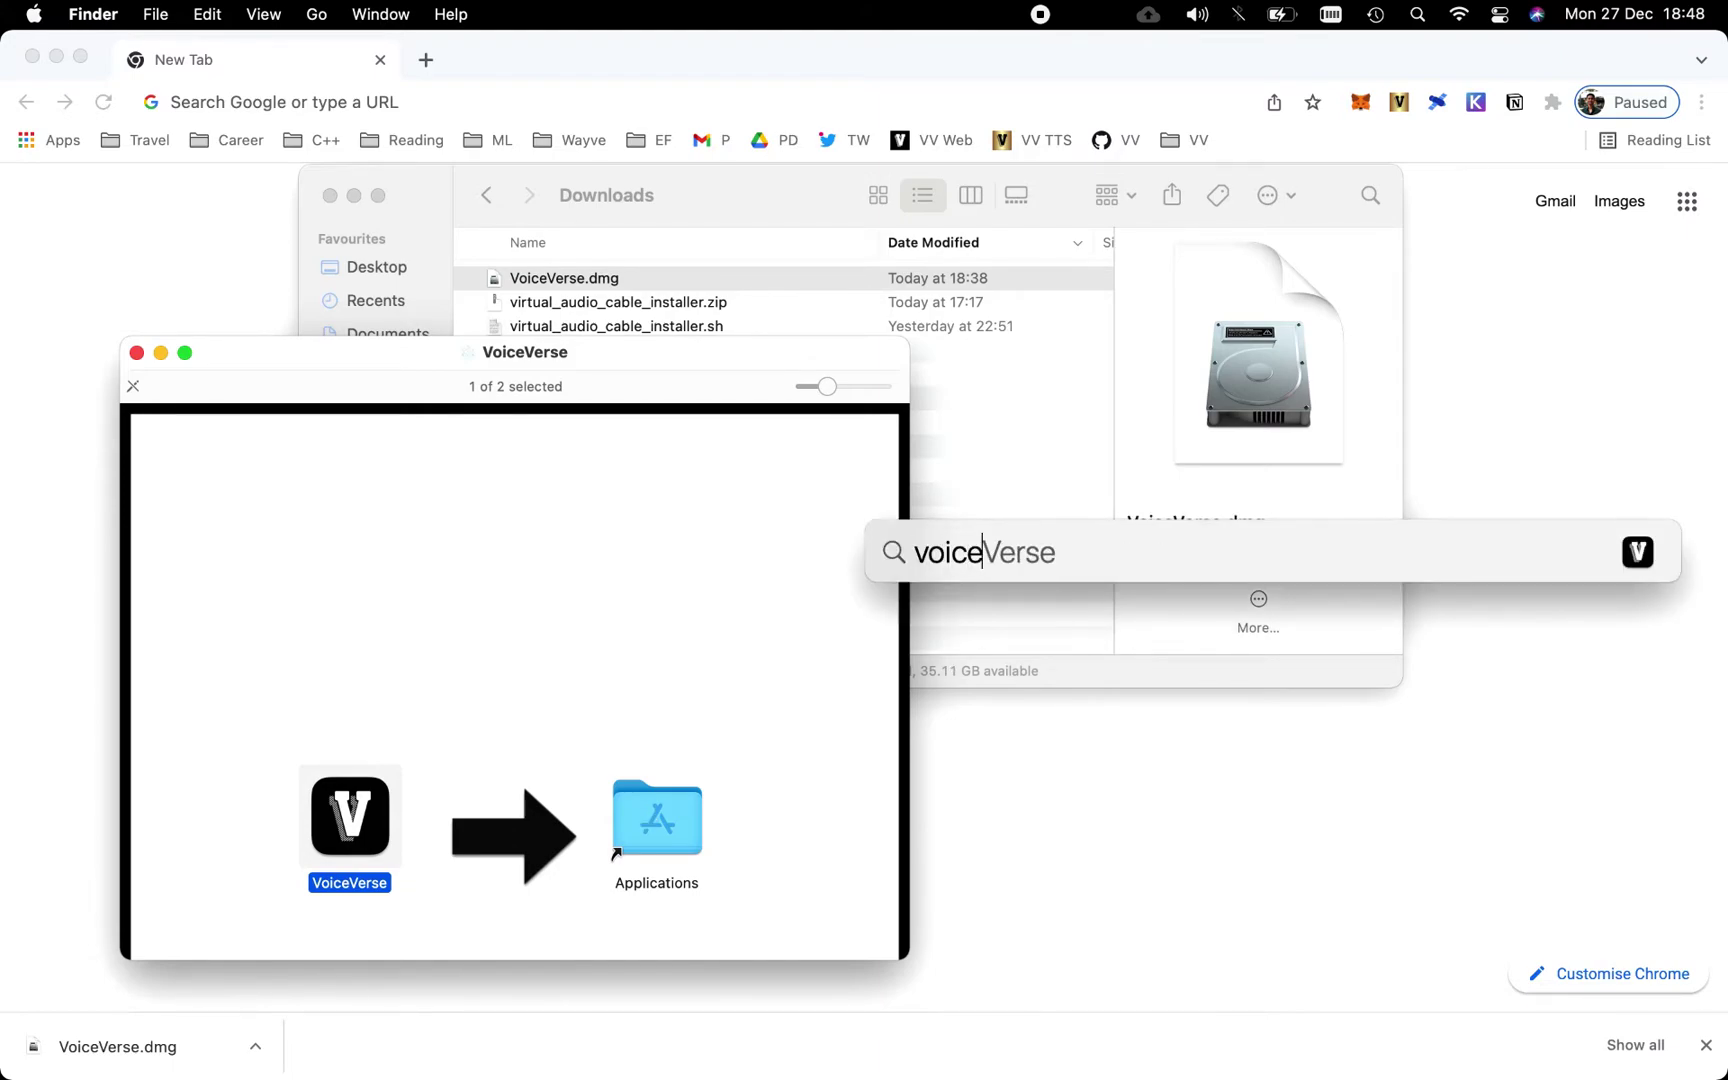
key(Return)
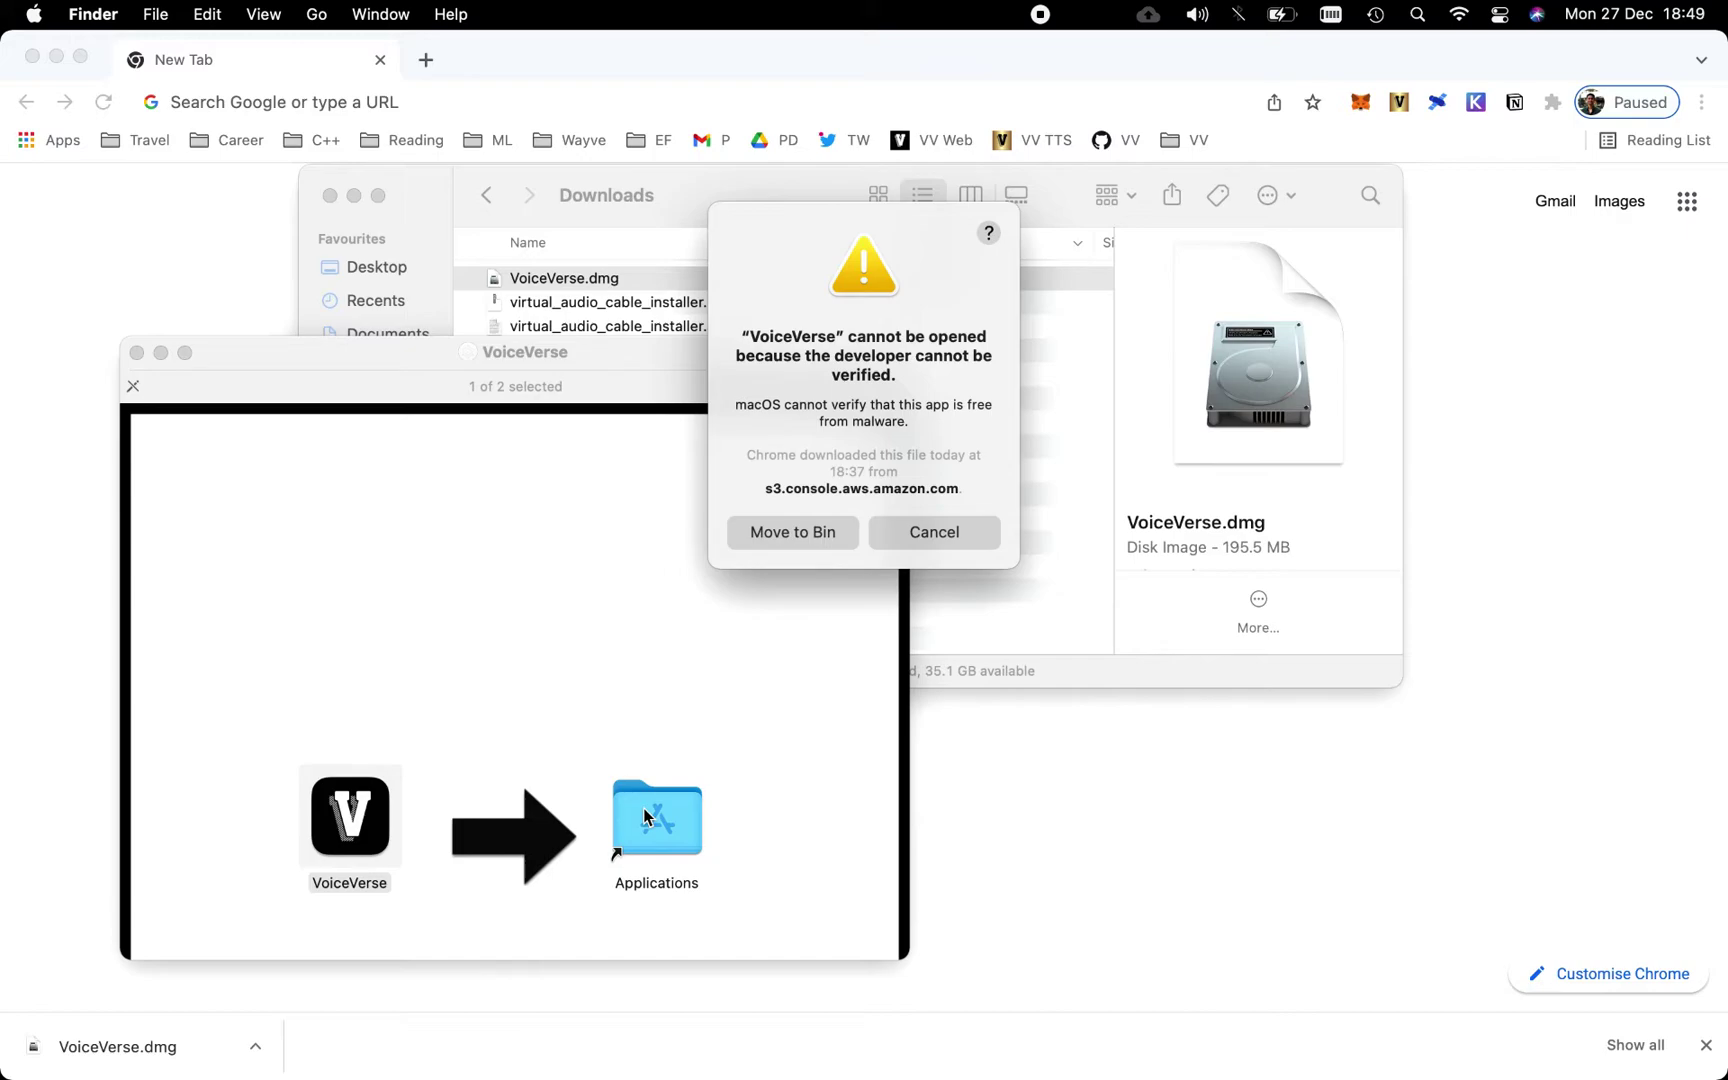
click(944, 538)
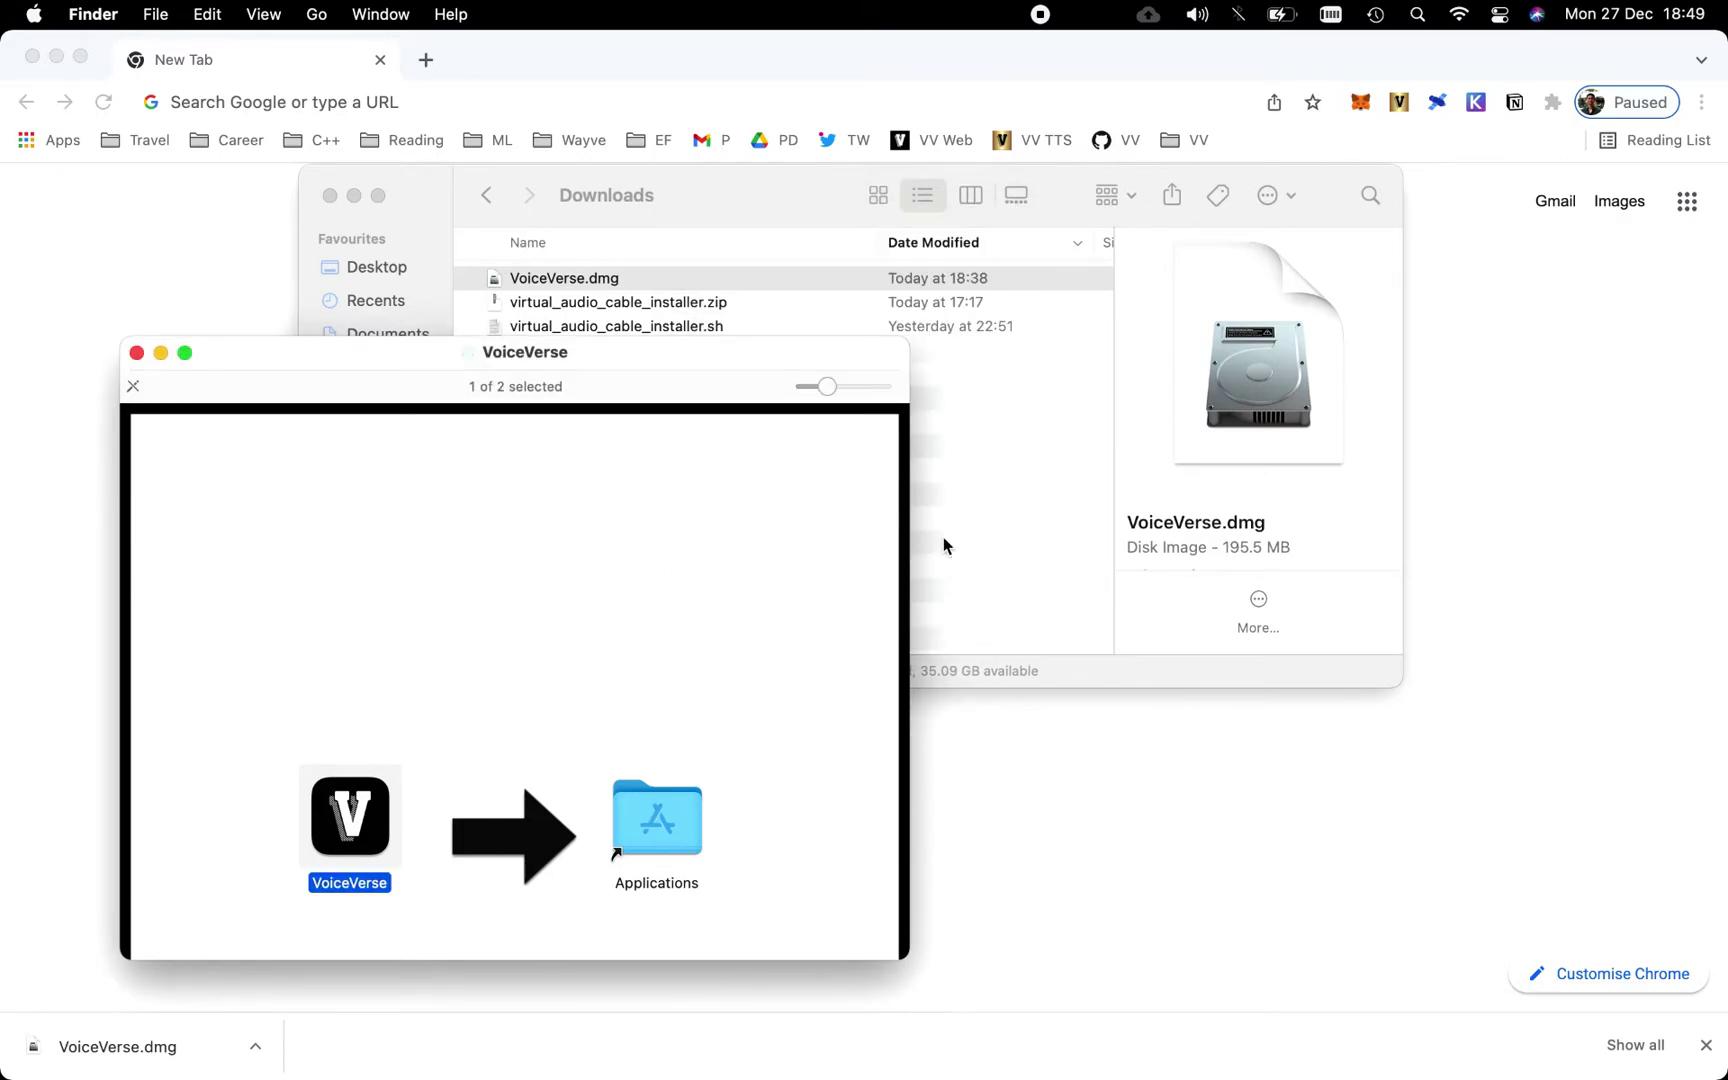
Step: Use Open Anyway in System Preferences' Security & Privacy and confirm so VoiceVerse launches
key(super+space)
key(BackSpace)
text(system)
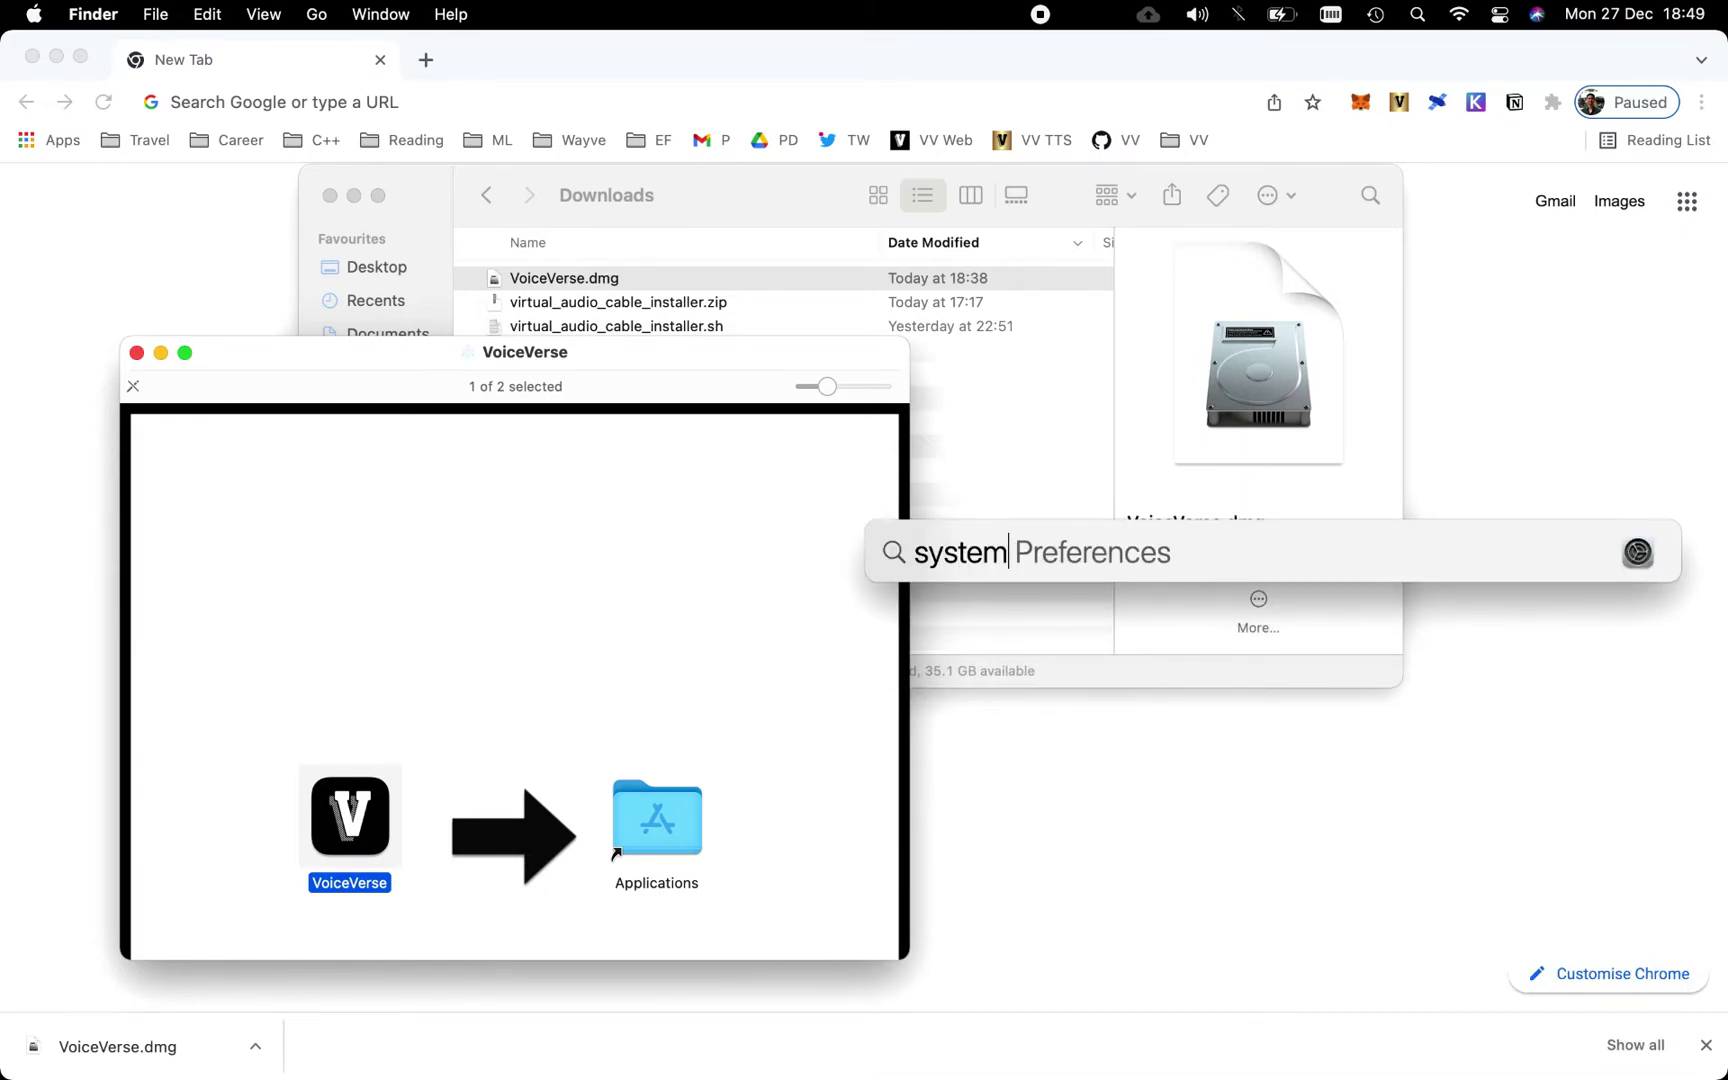
key(Return)
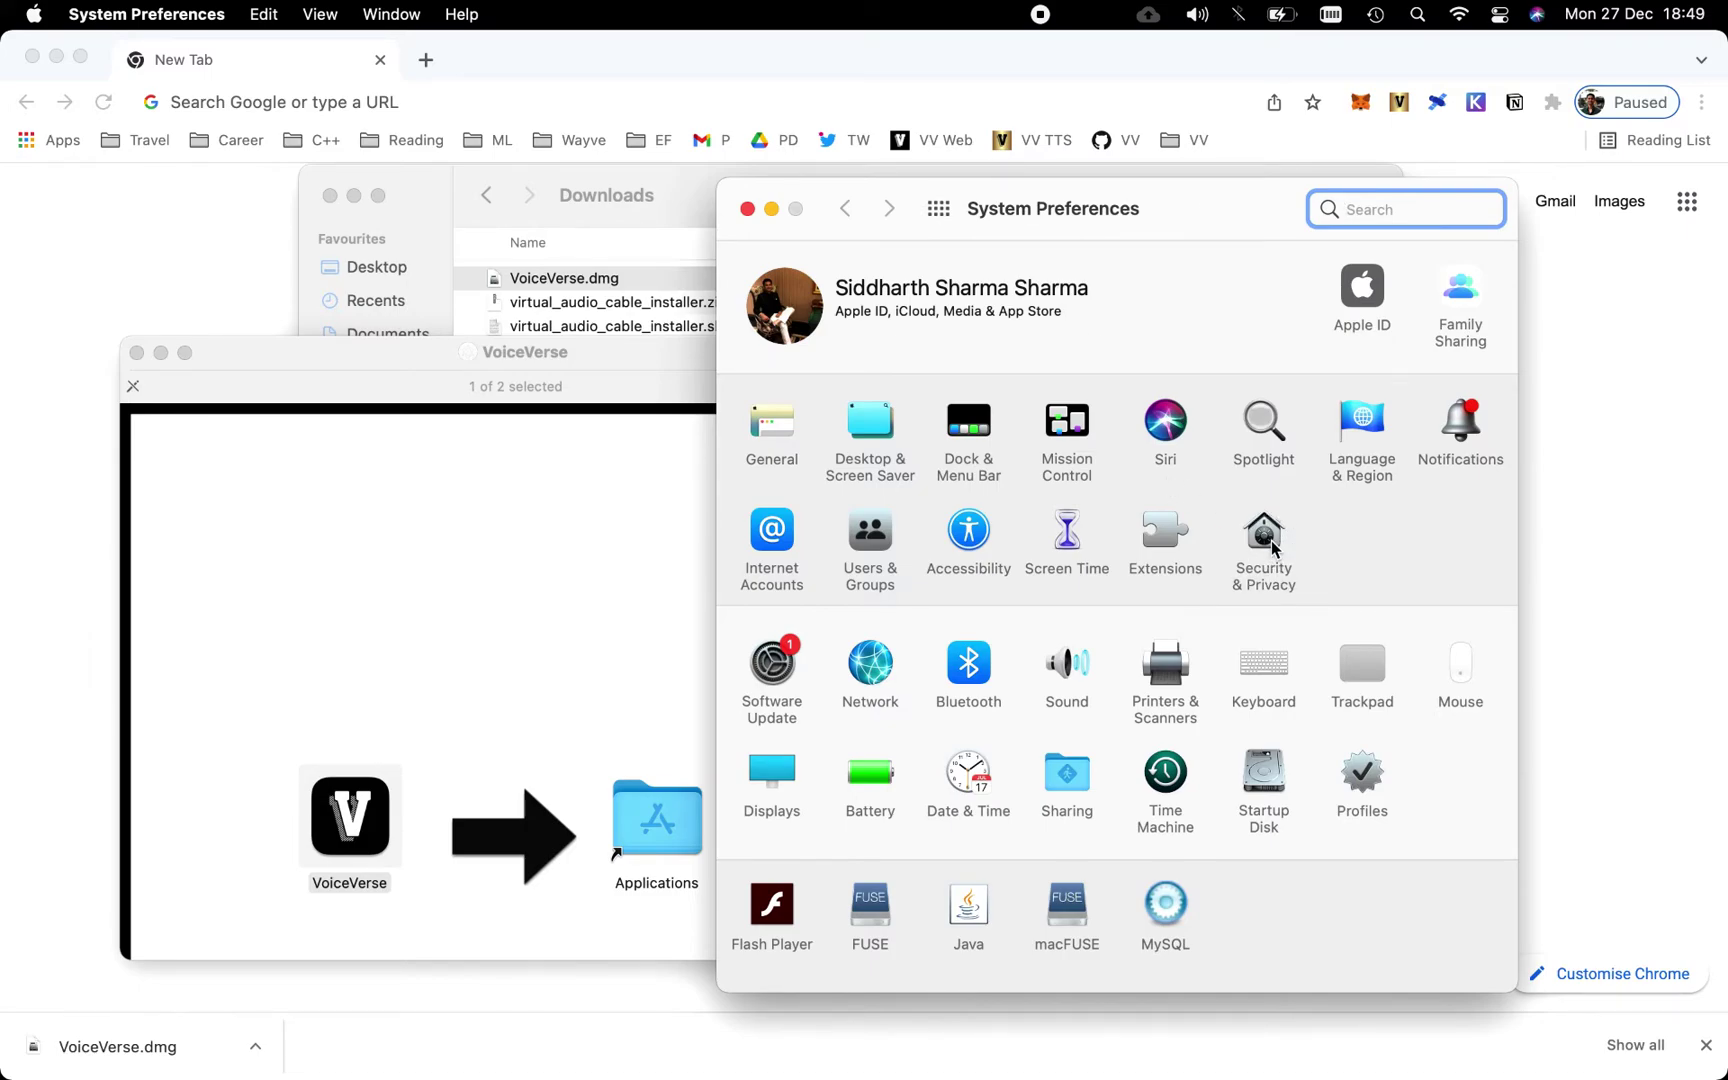
click(1270, 540)
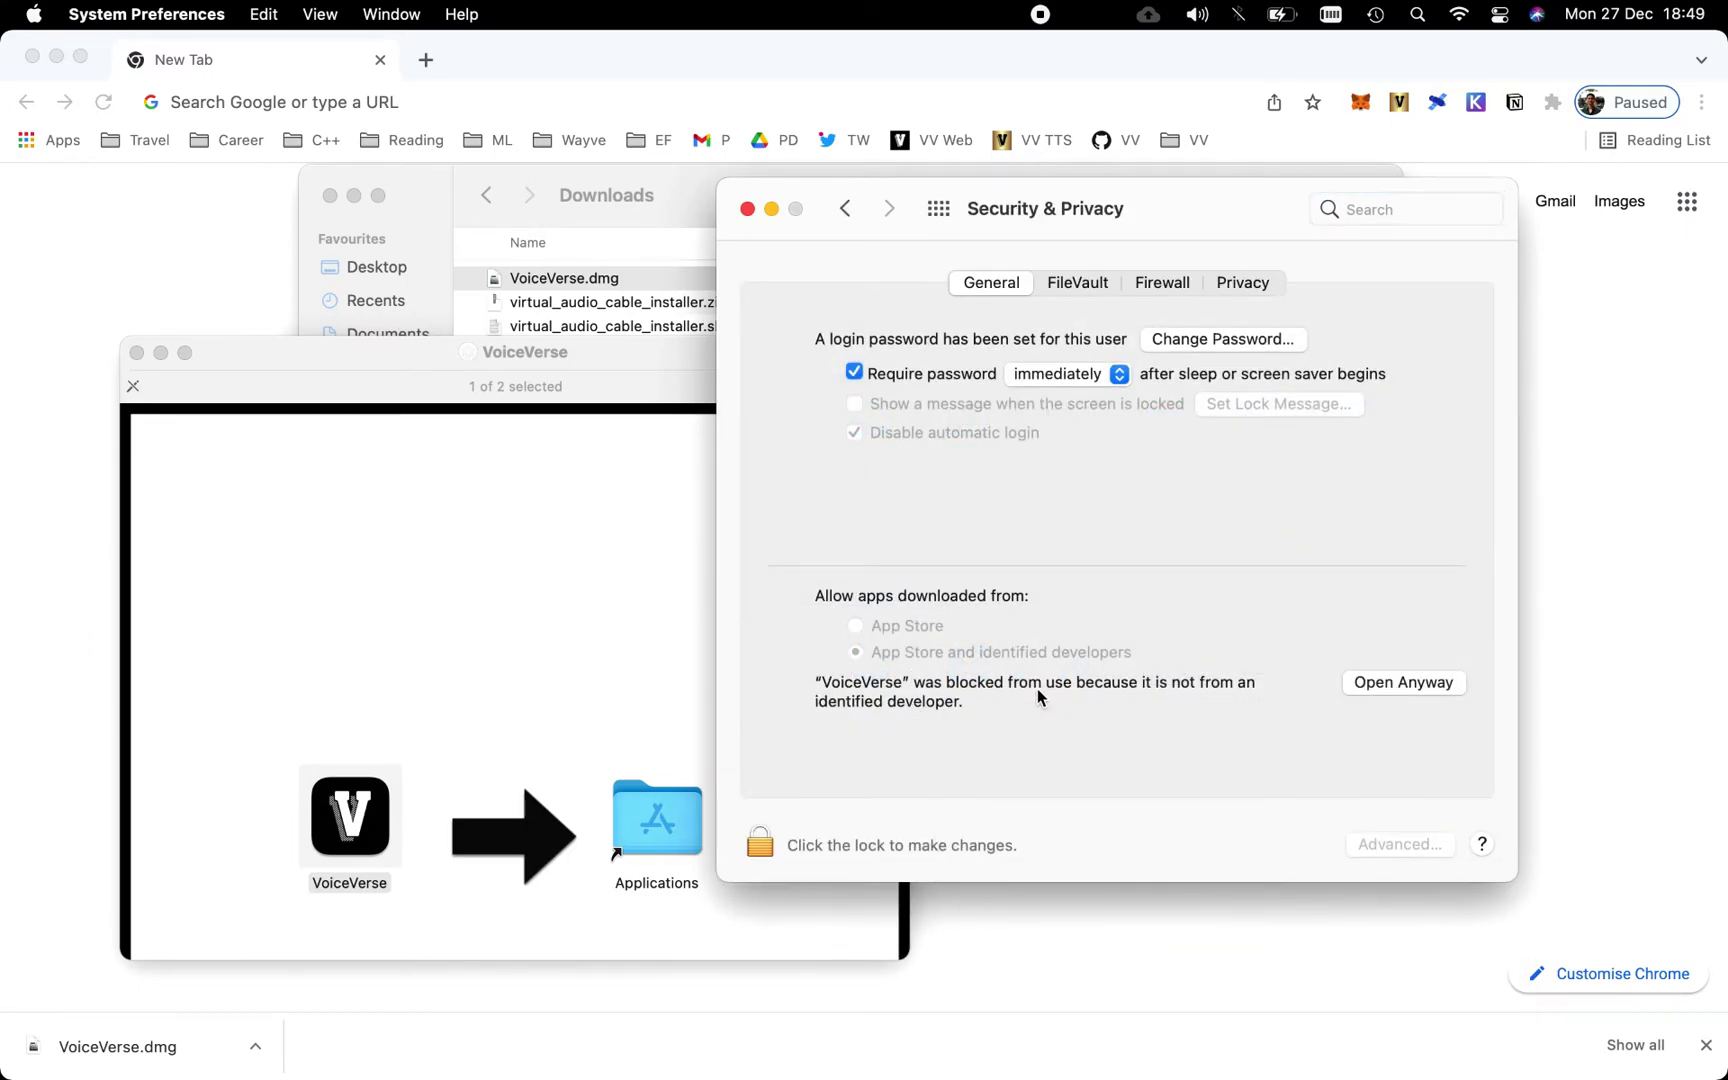
click(1406, 683)
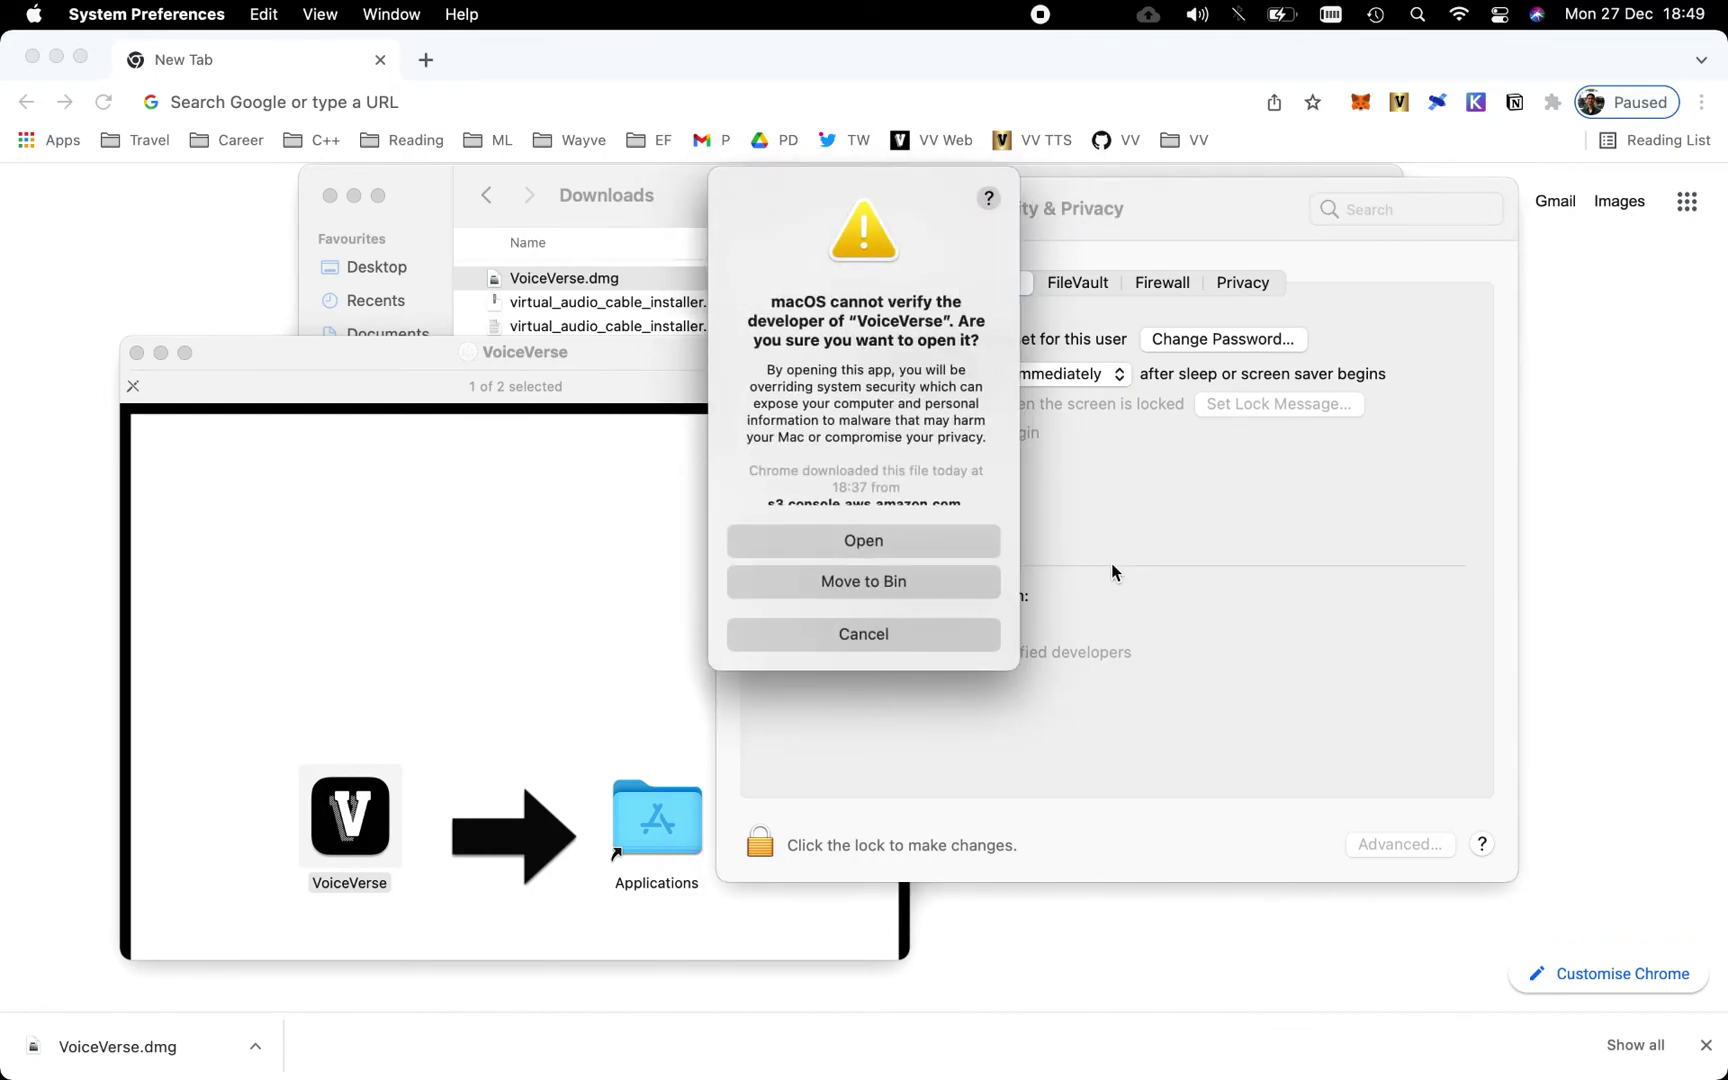
click(959, 540)
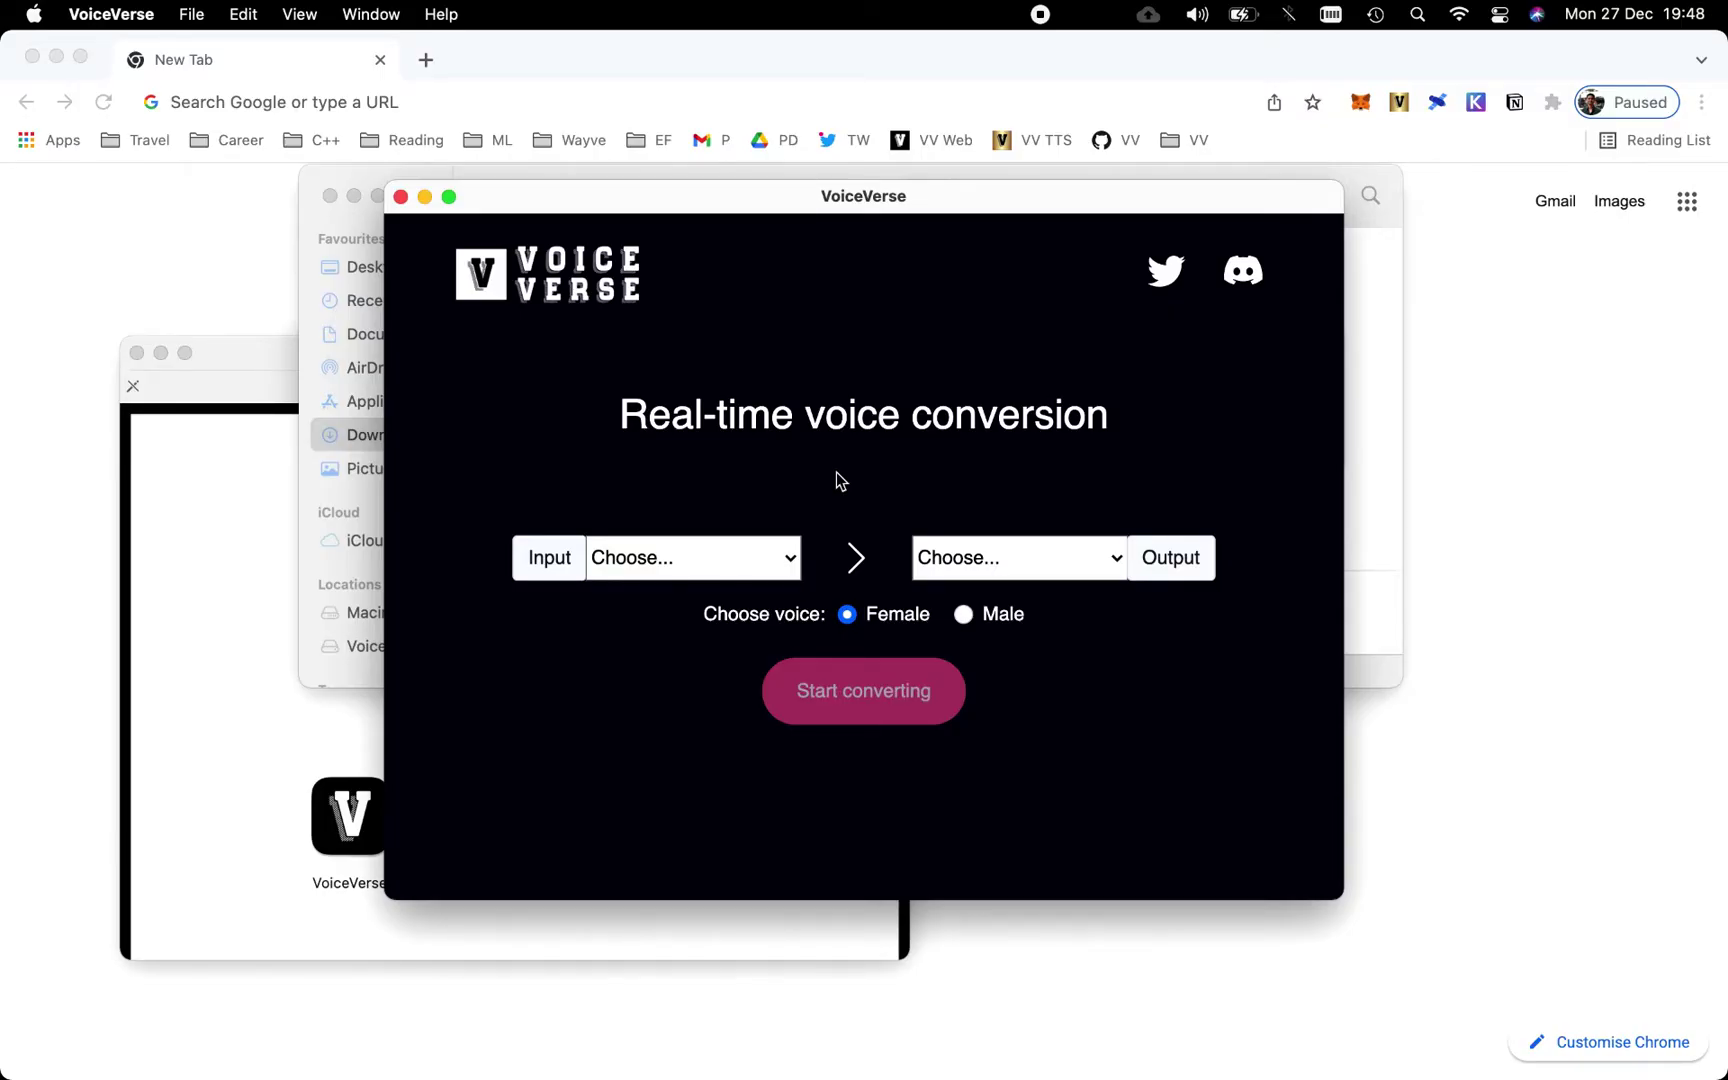
Step: Set input to Built-in Microphone, output to VoiceVerse 2ch, and start real-time conversion
click(760, 553)
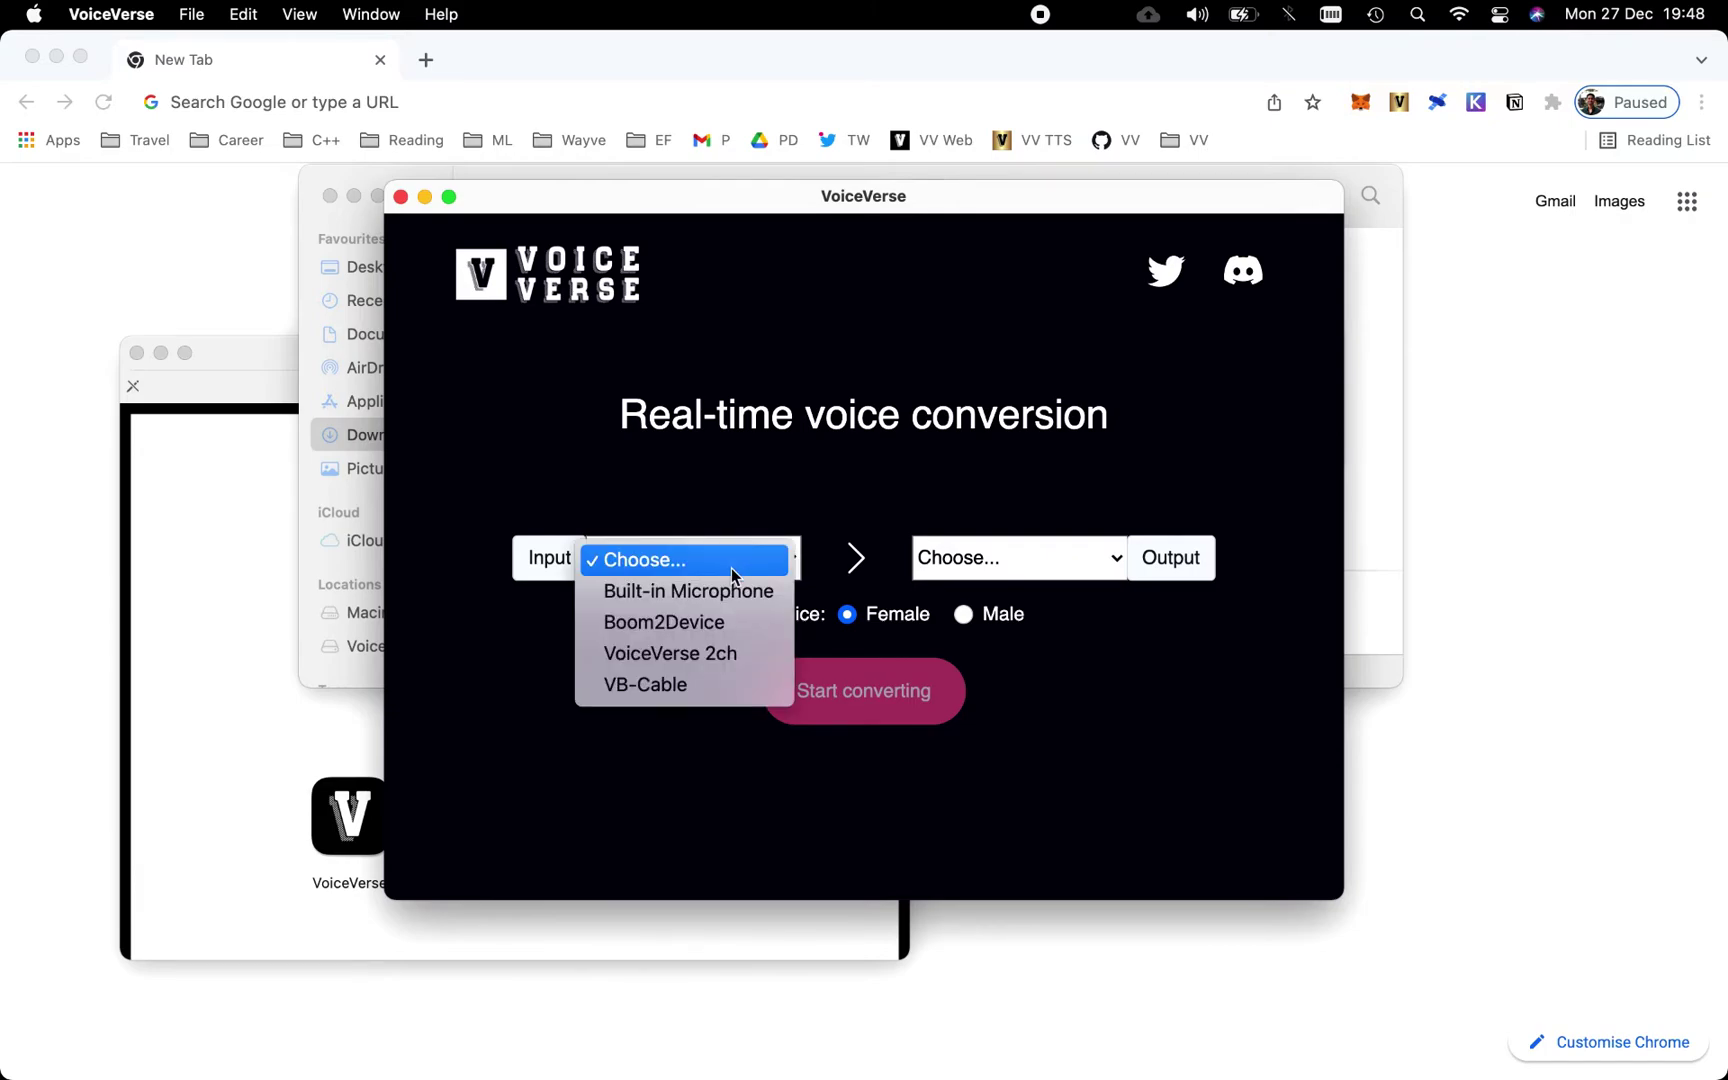
click(722, 590)
click(966, 560)
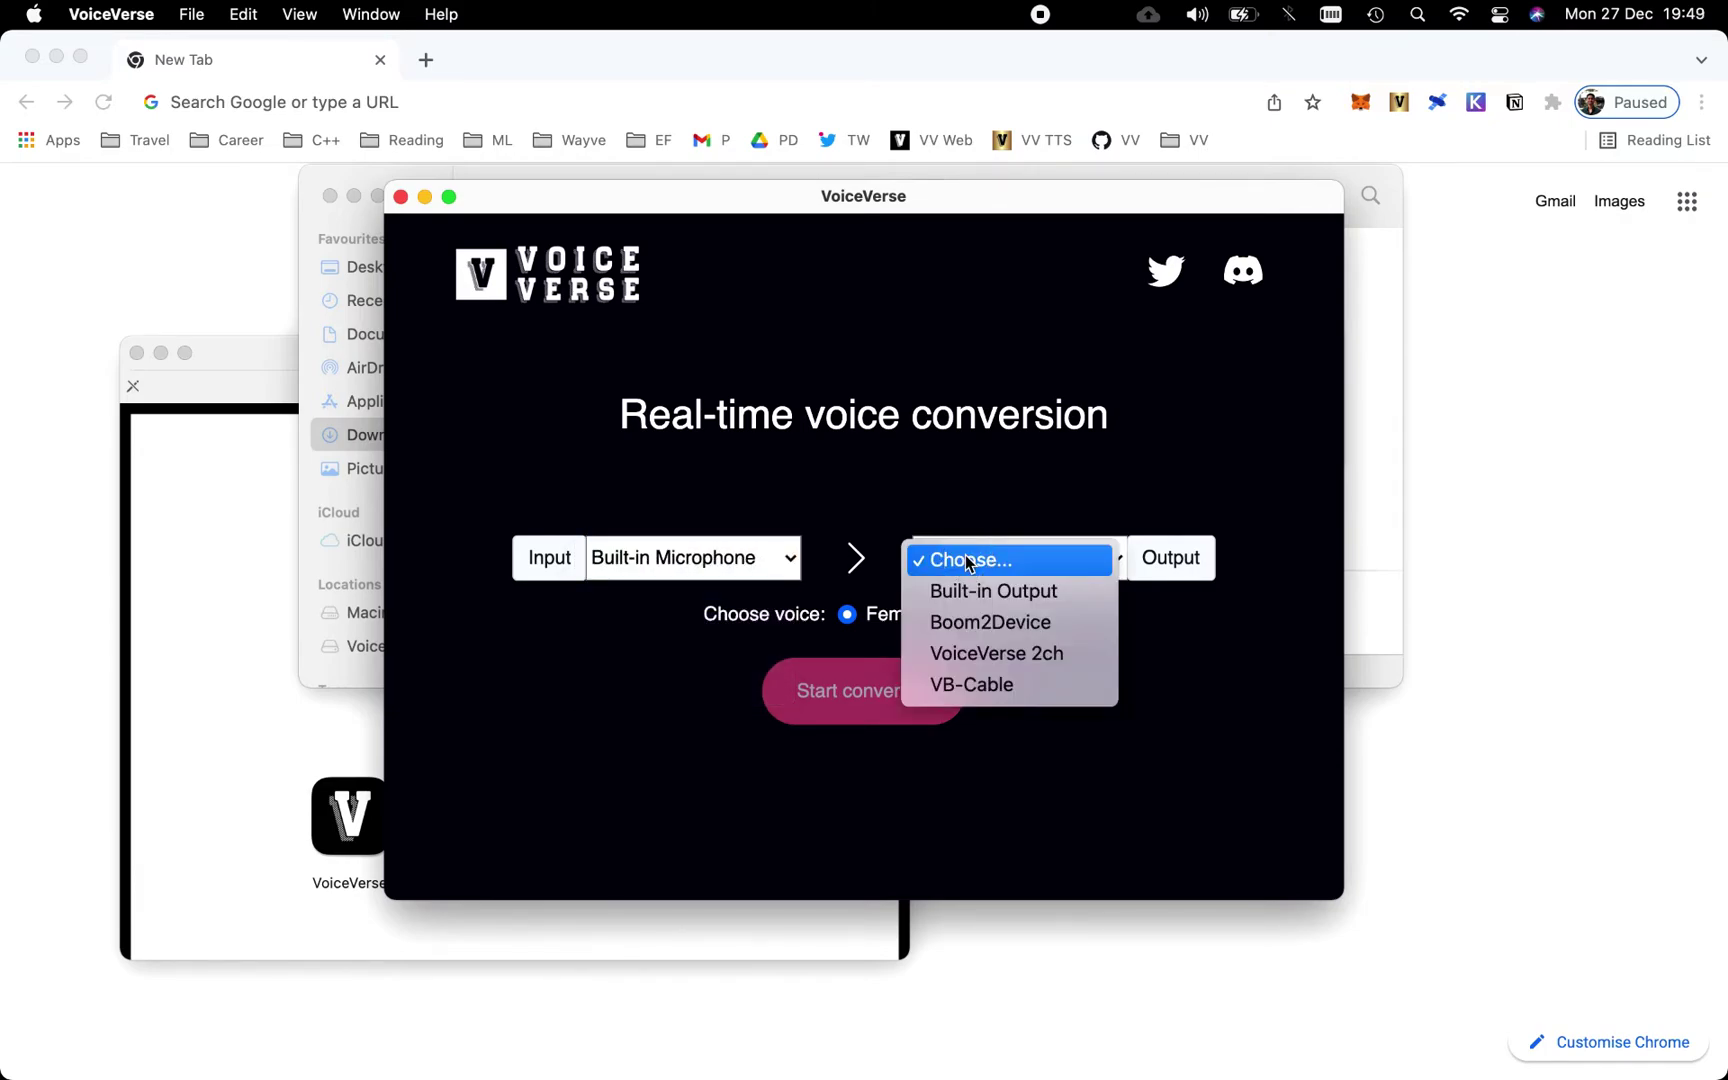
click(961, 653)
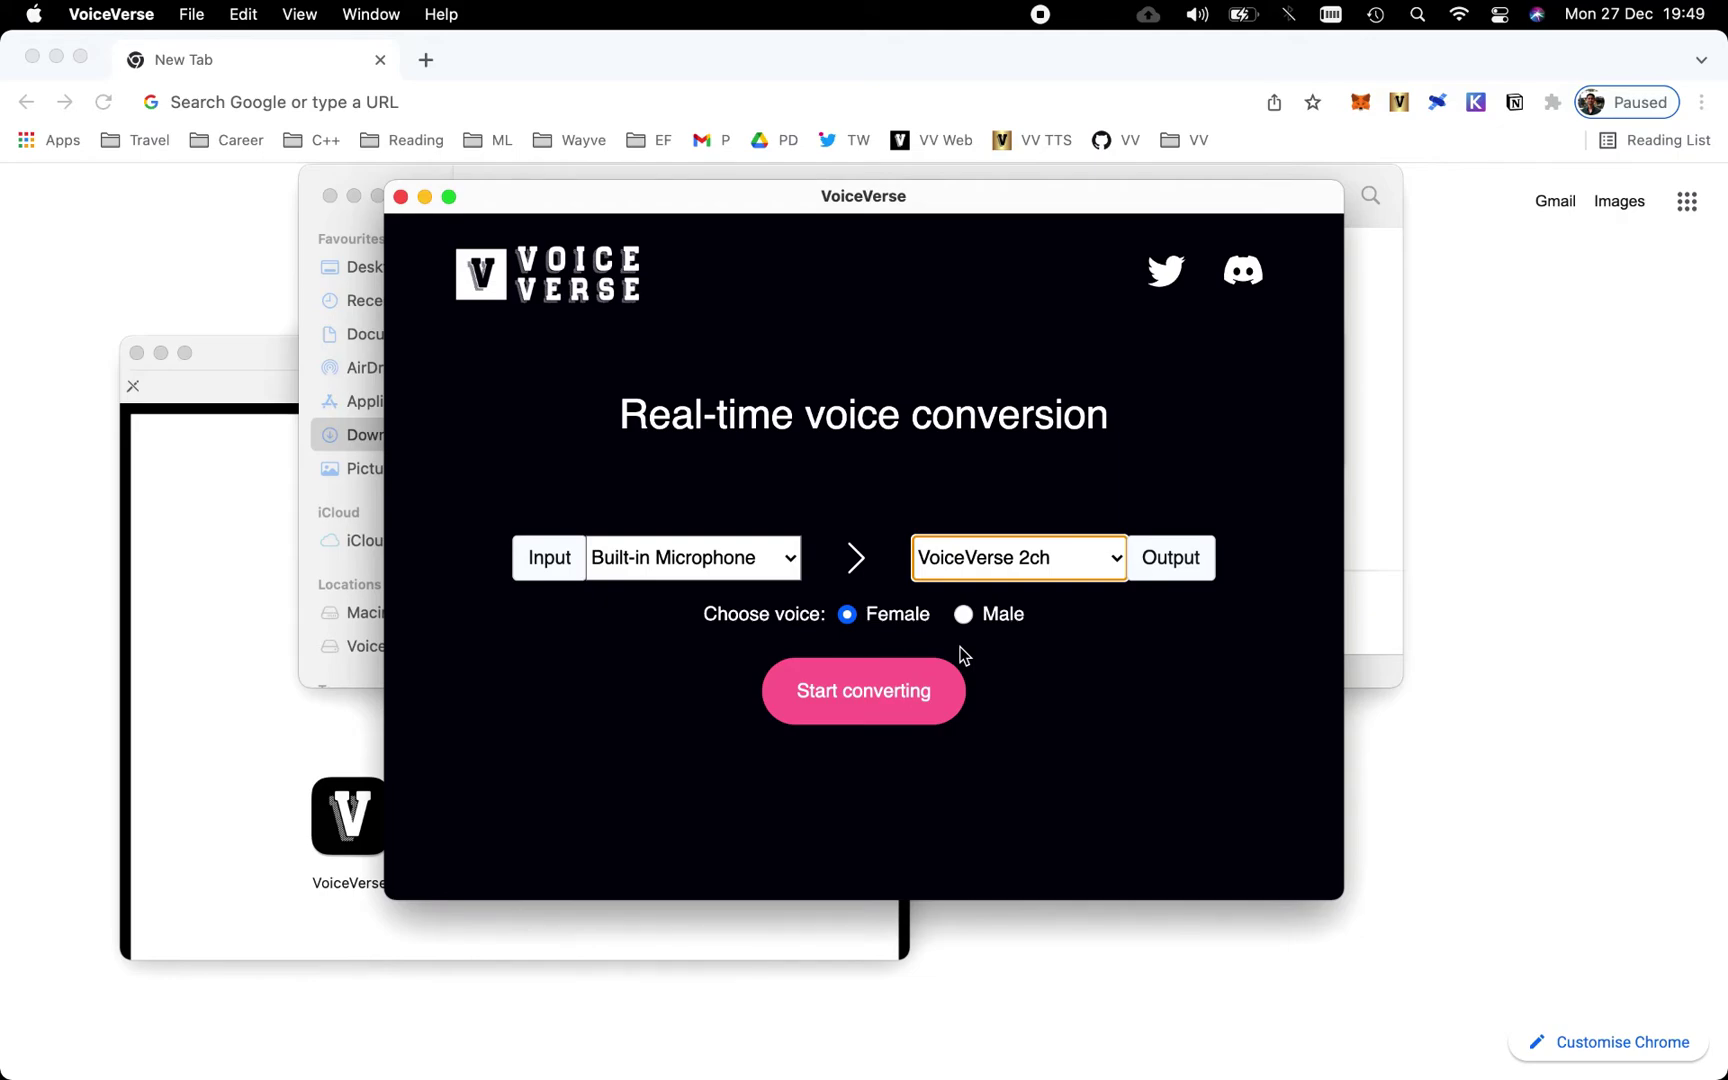
click(882, 690)
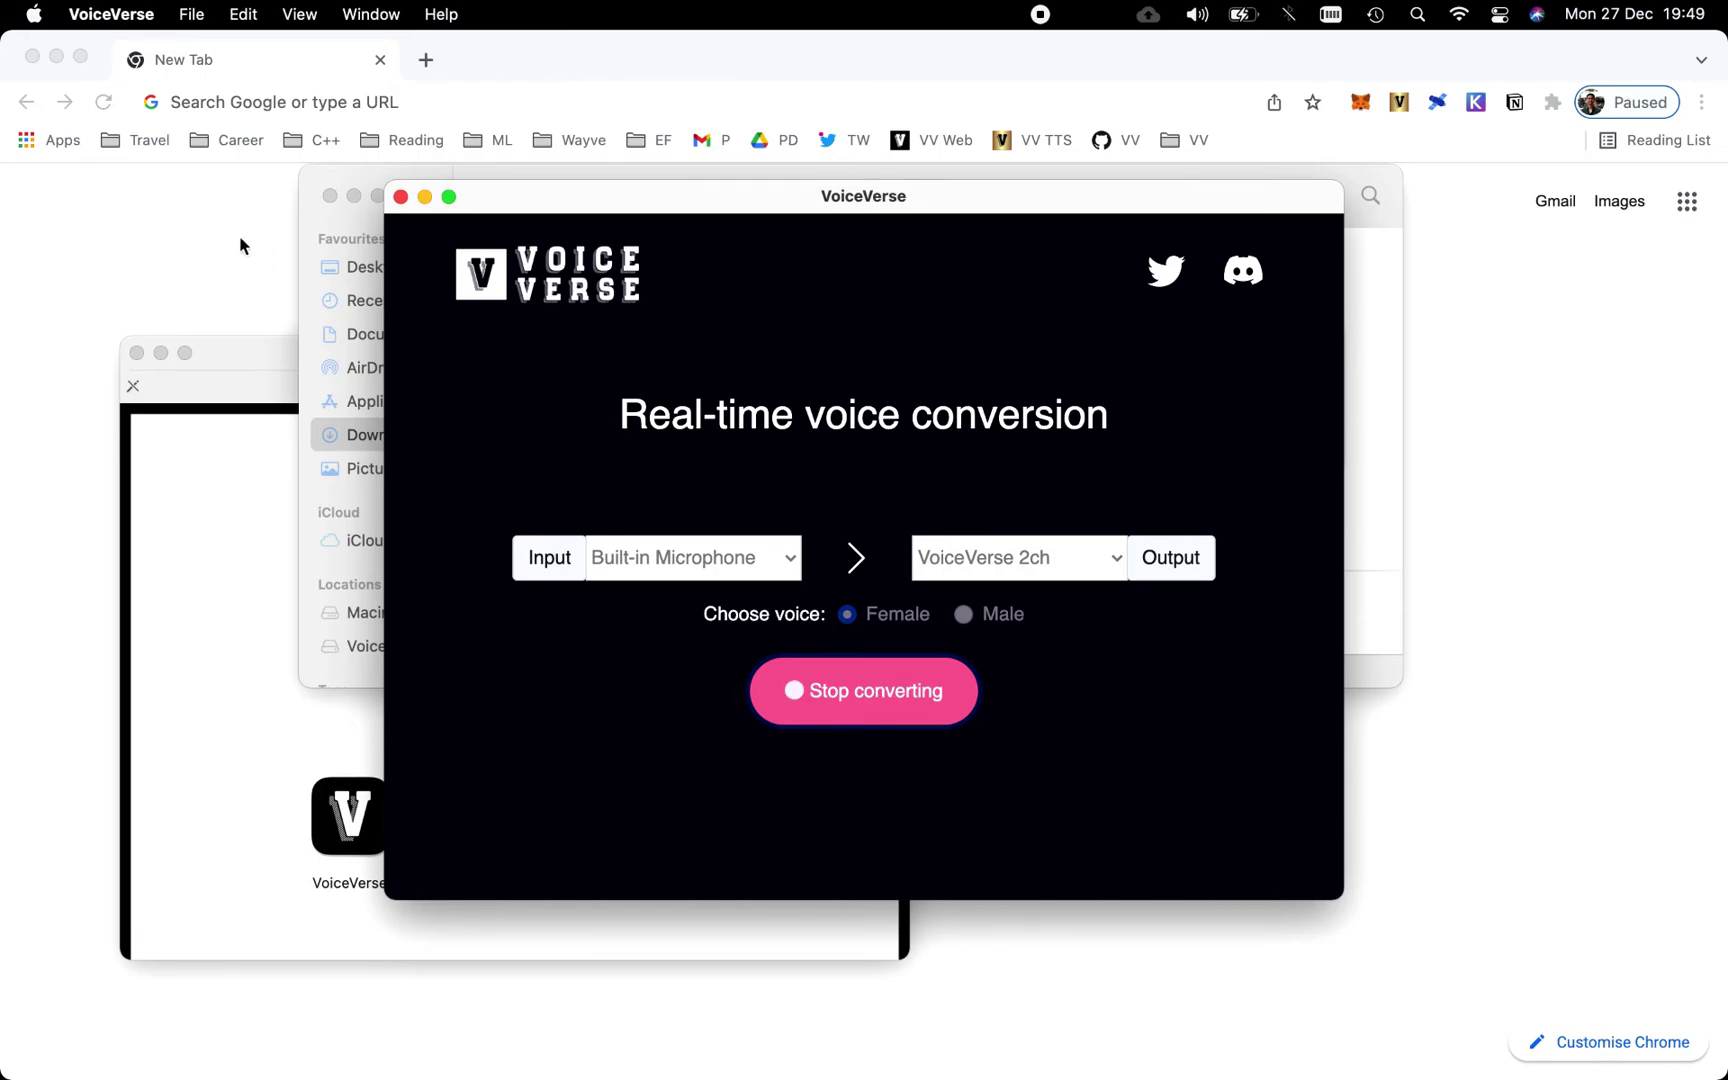
Step: Open discord.com in Chrome
click(211, 235)
key(super+l)
text(di)
key(Return)
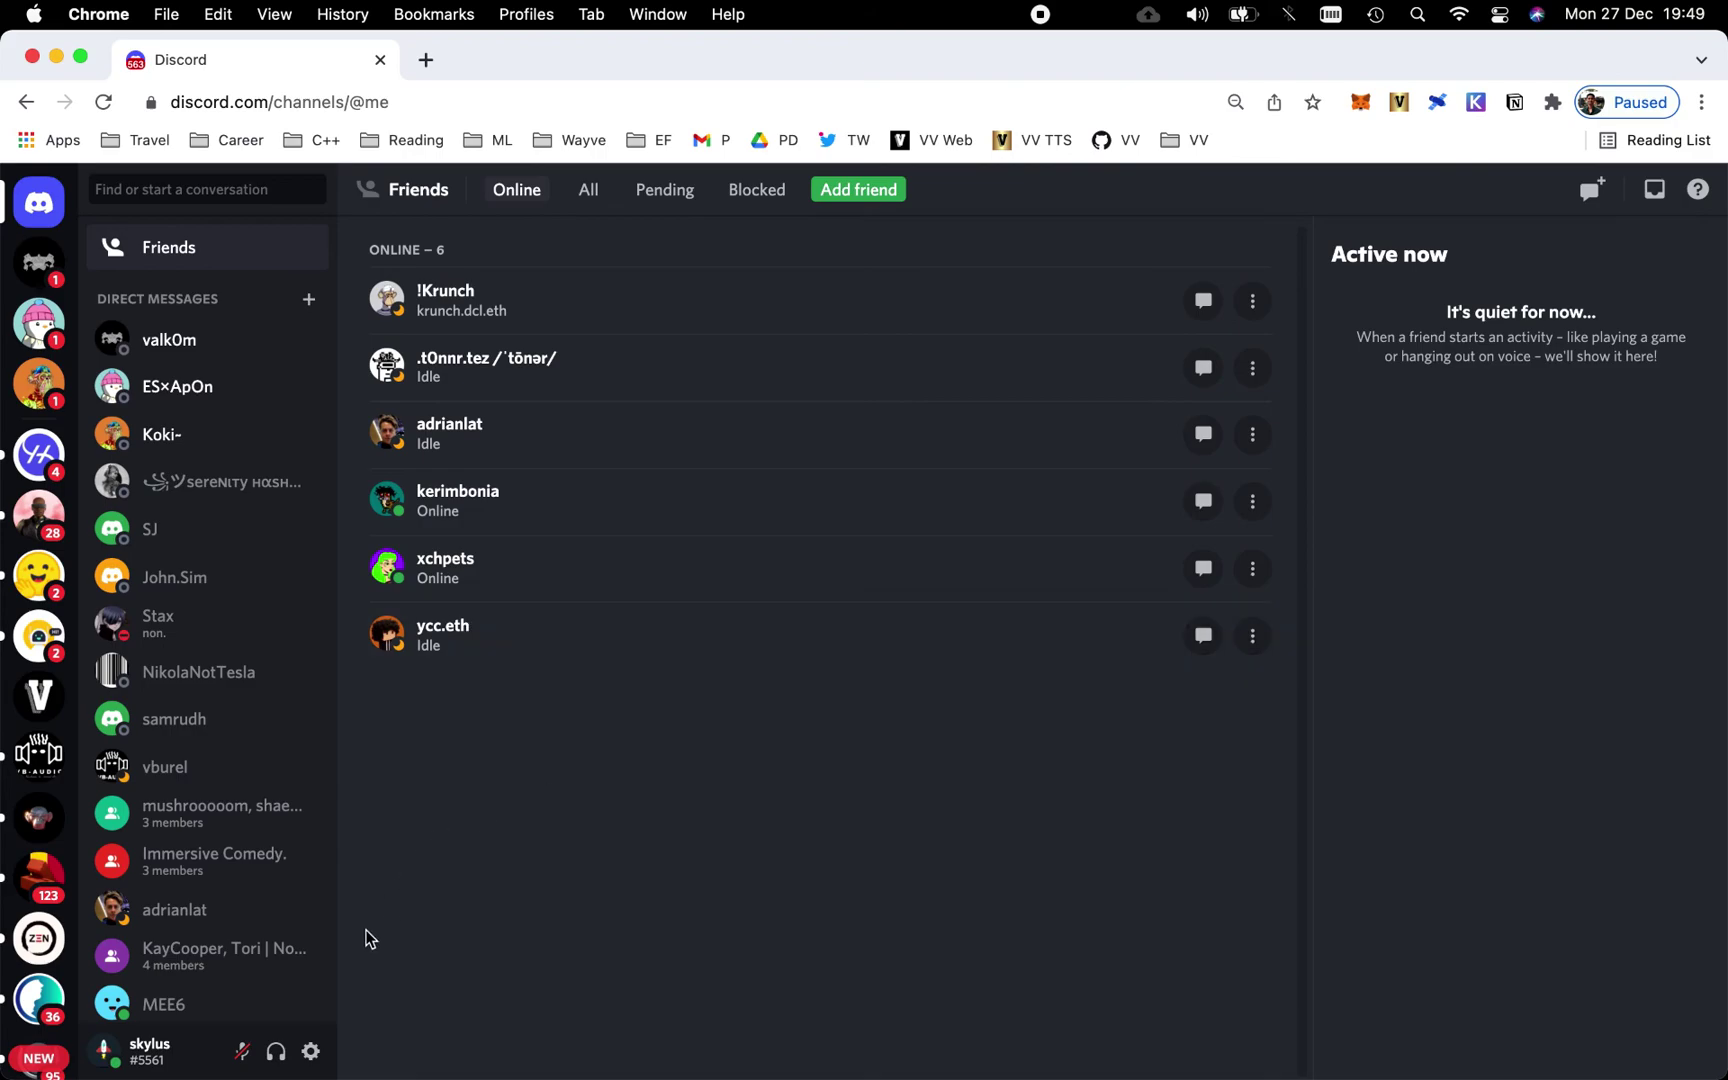
Step: Set Discord's Voice & video input device to VoiceVerse 2ch (Virtual), then run and stop a mic test
click(311, 1051)
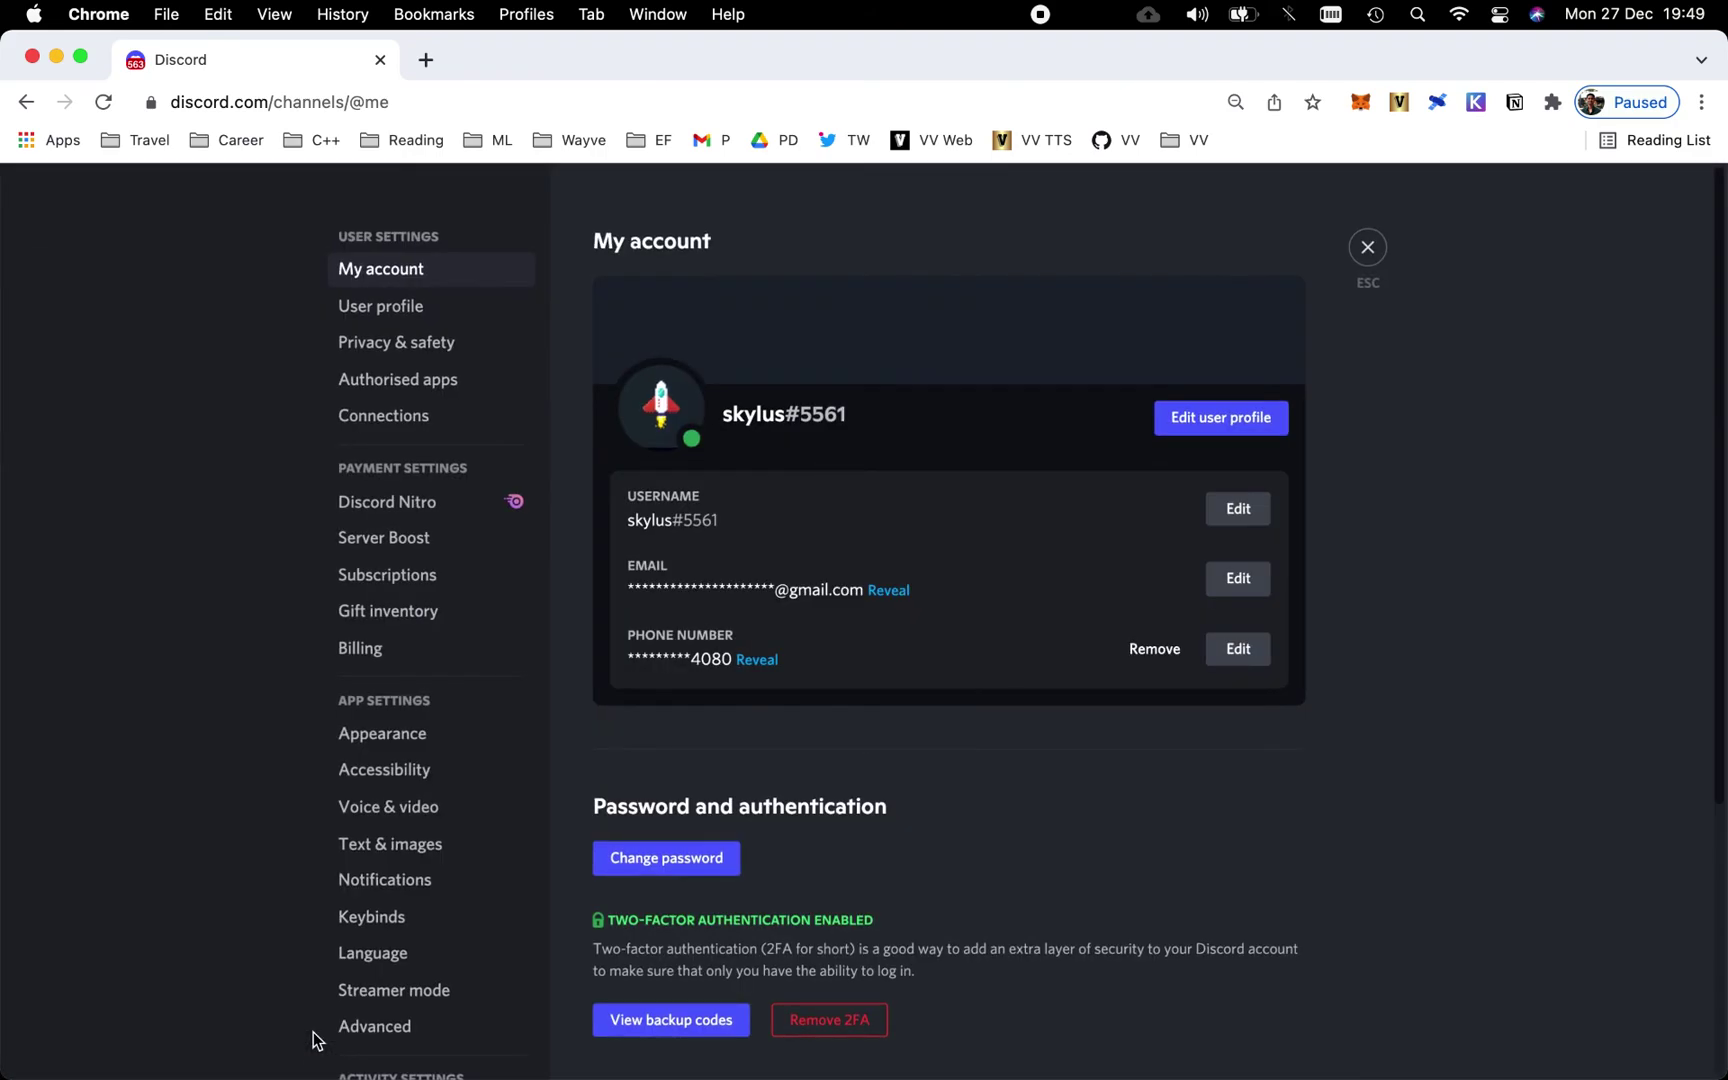
click(456, 810)
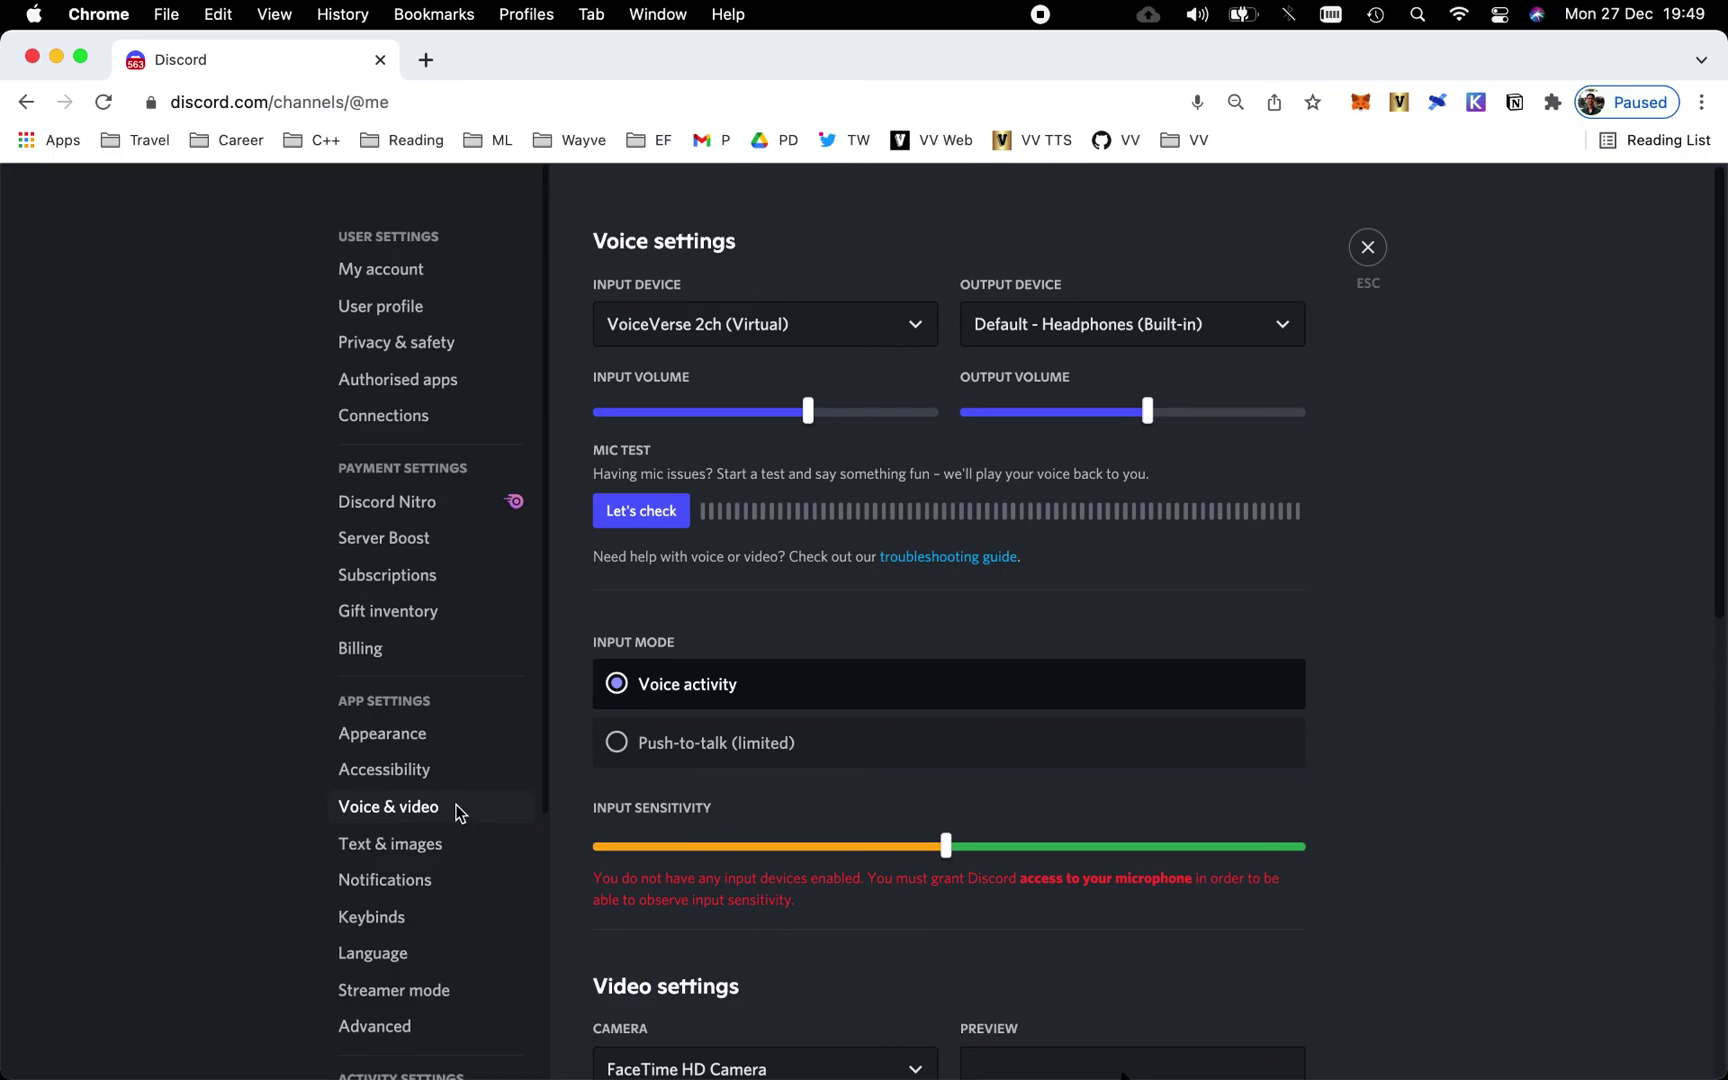
click(753, 336)
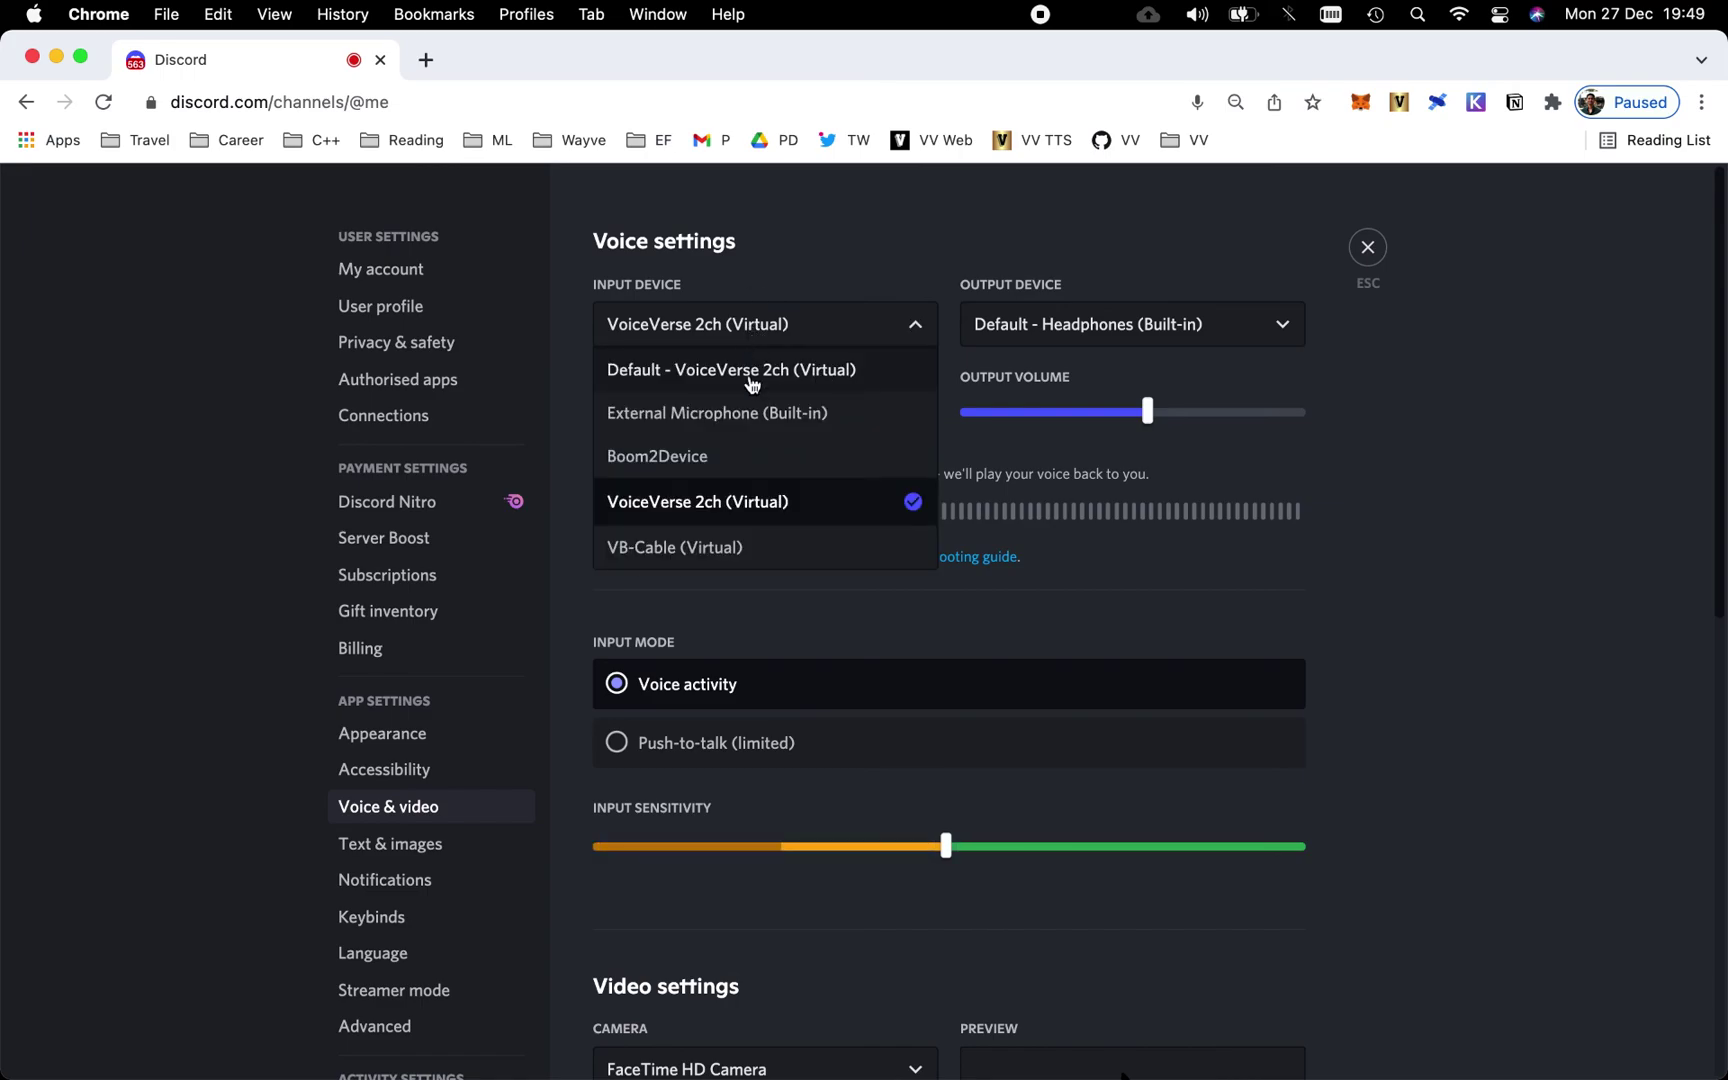
click(722, 503)
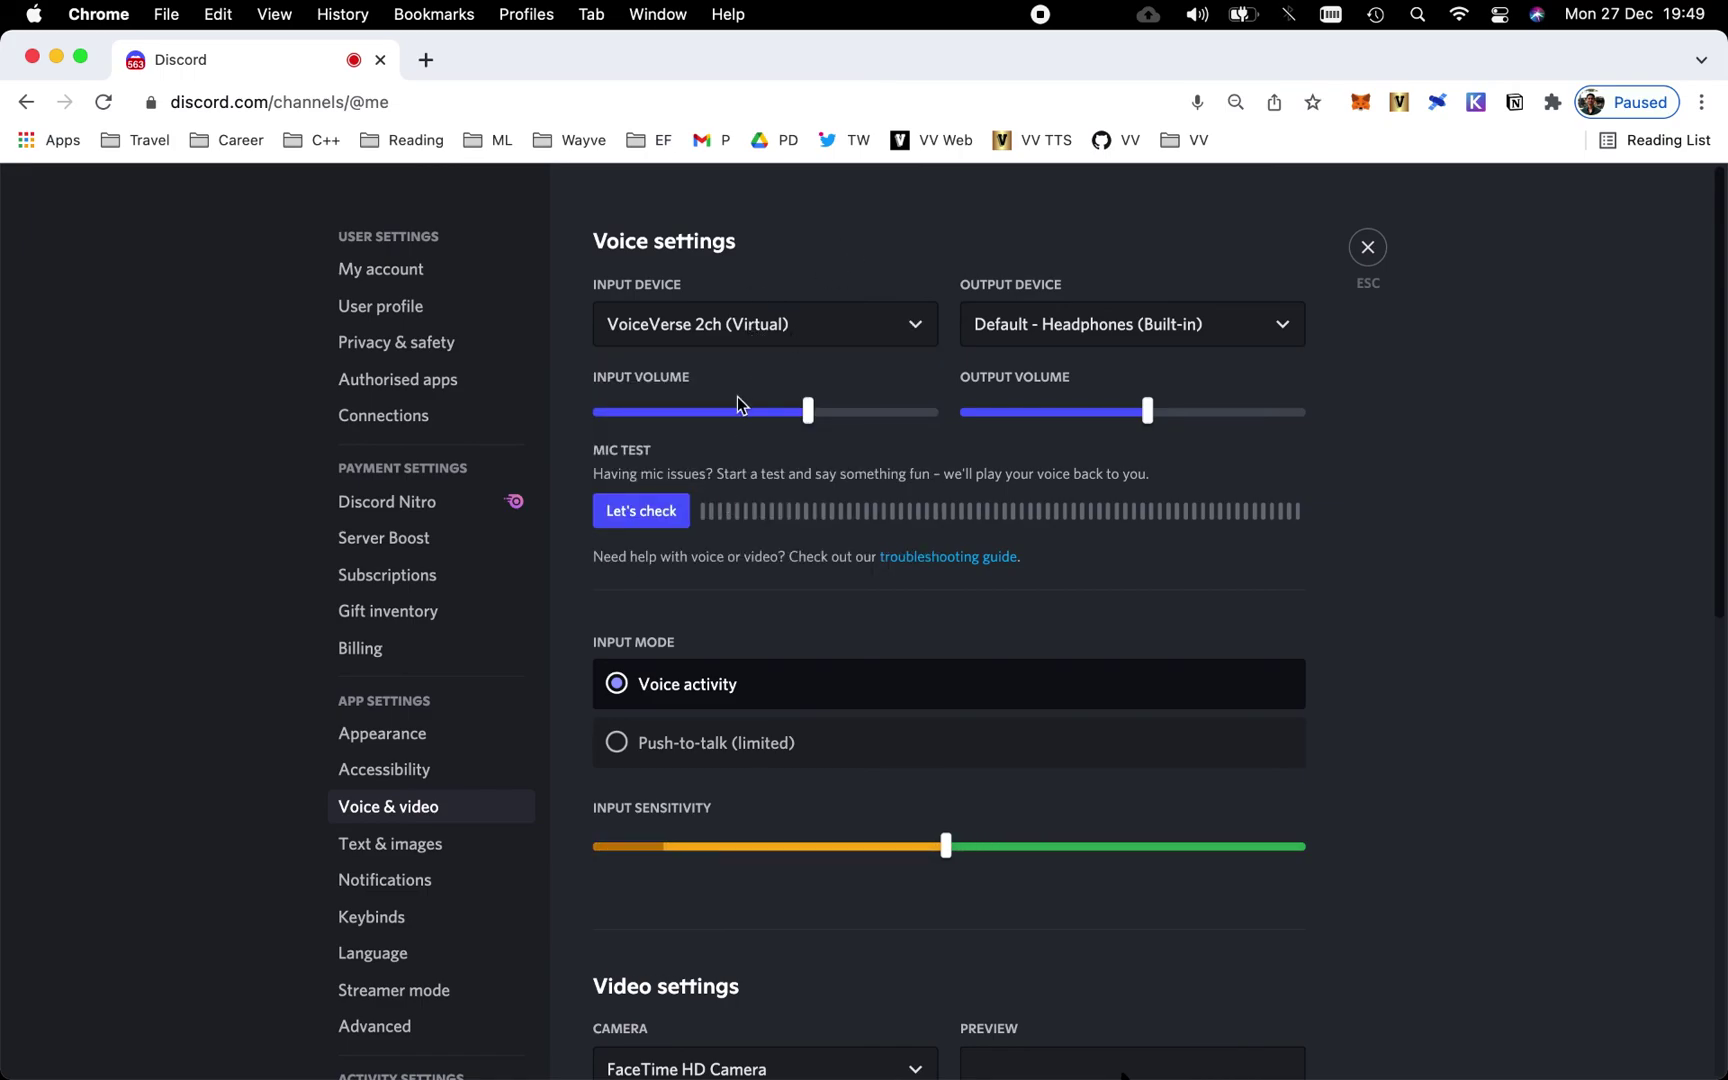
click(648, 511)
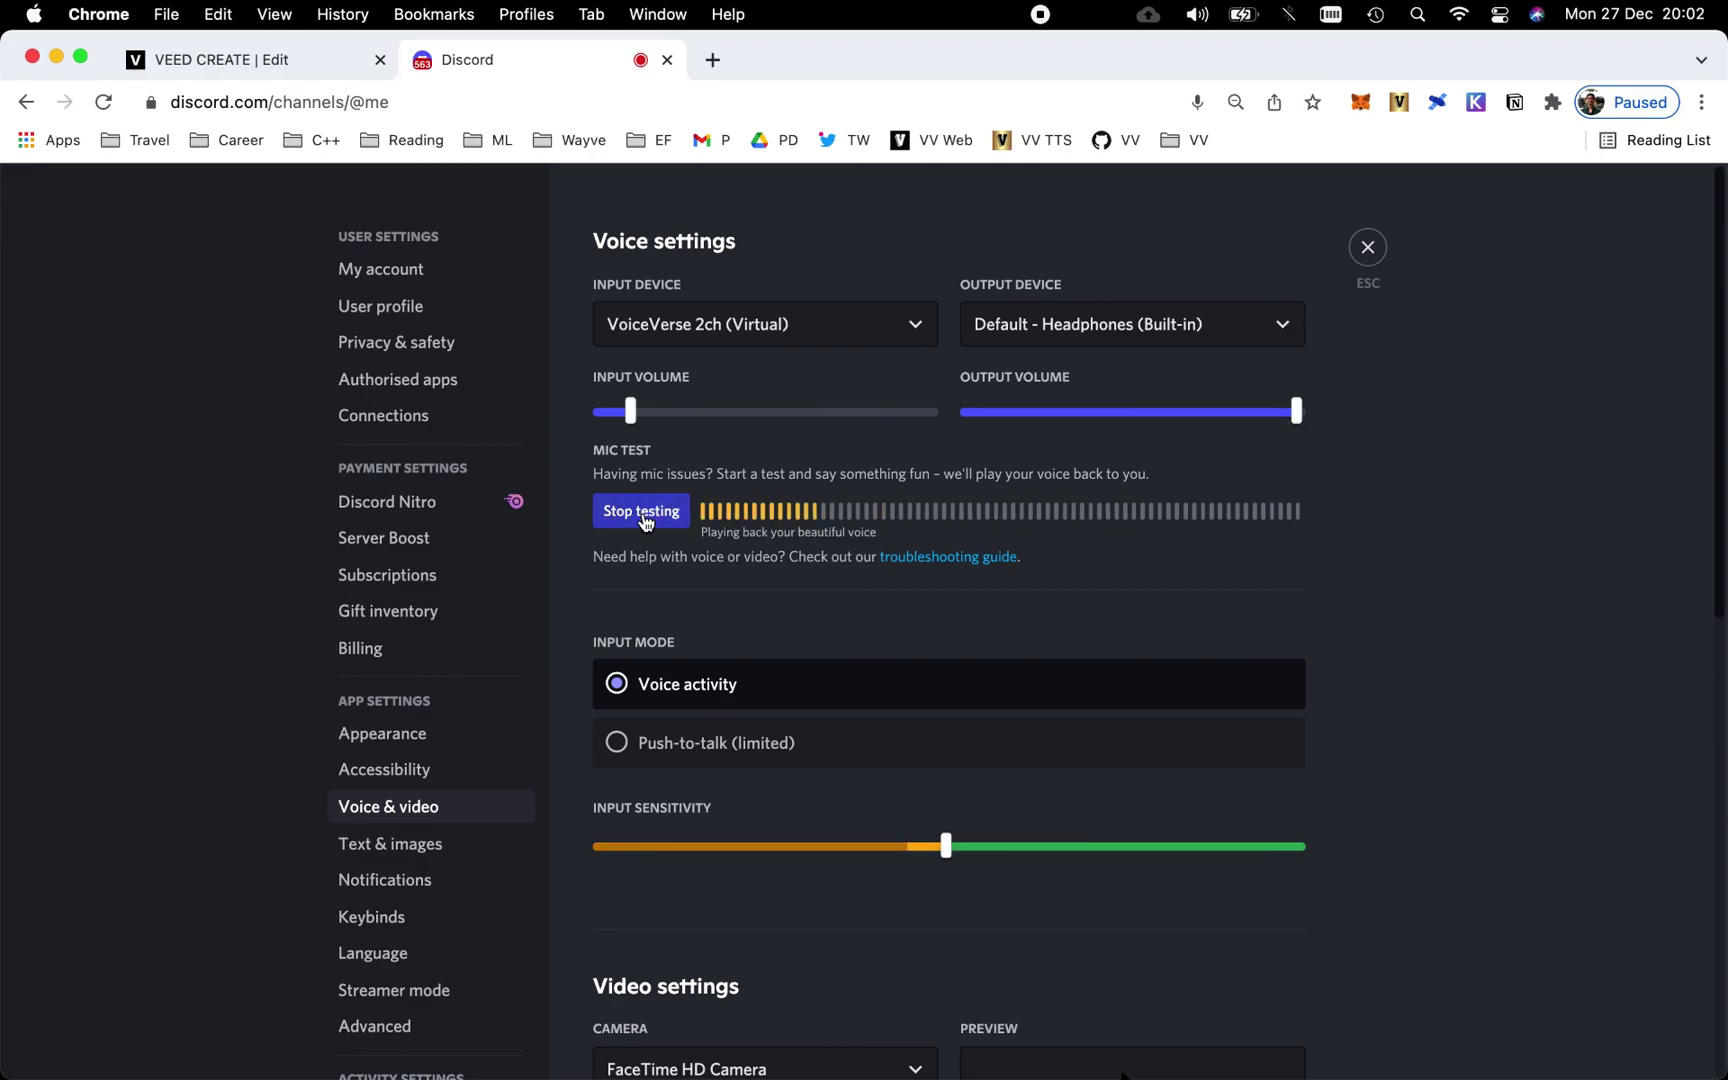
click(643, 515)
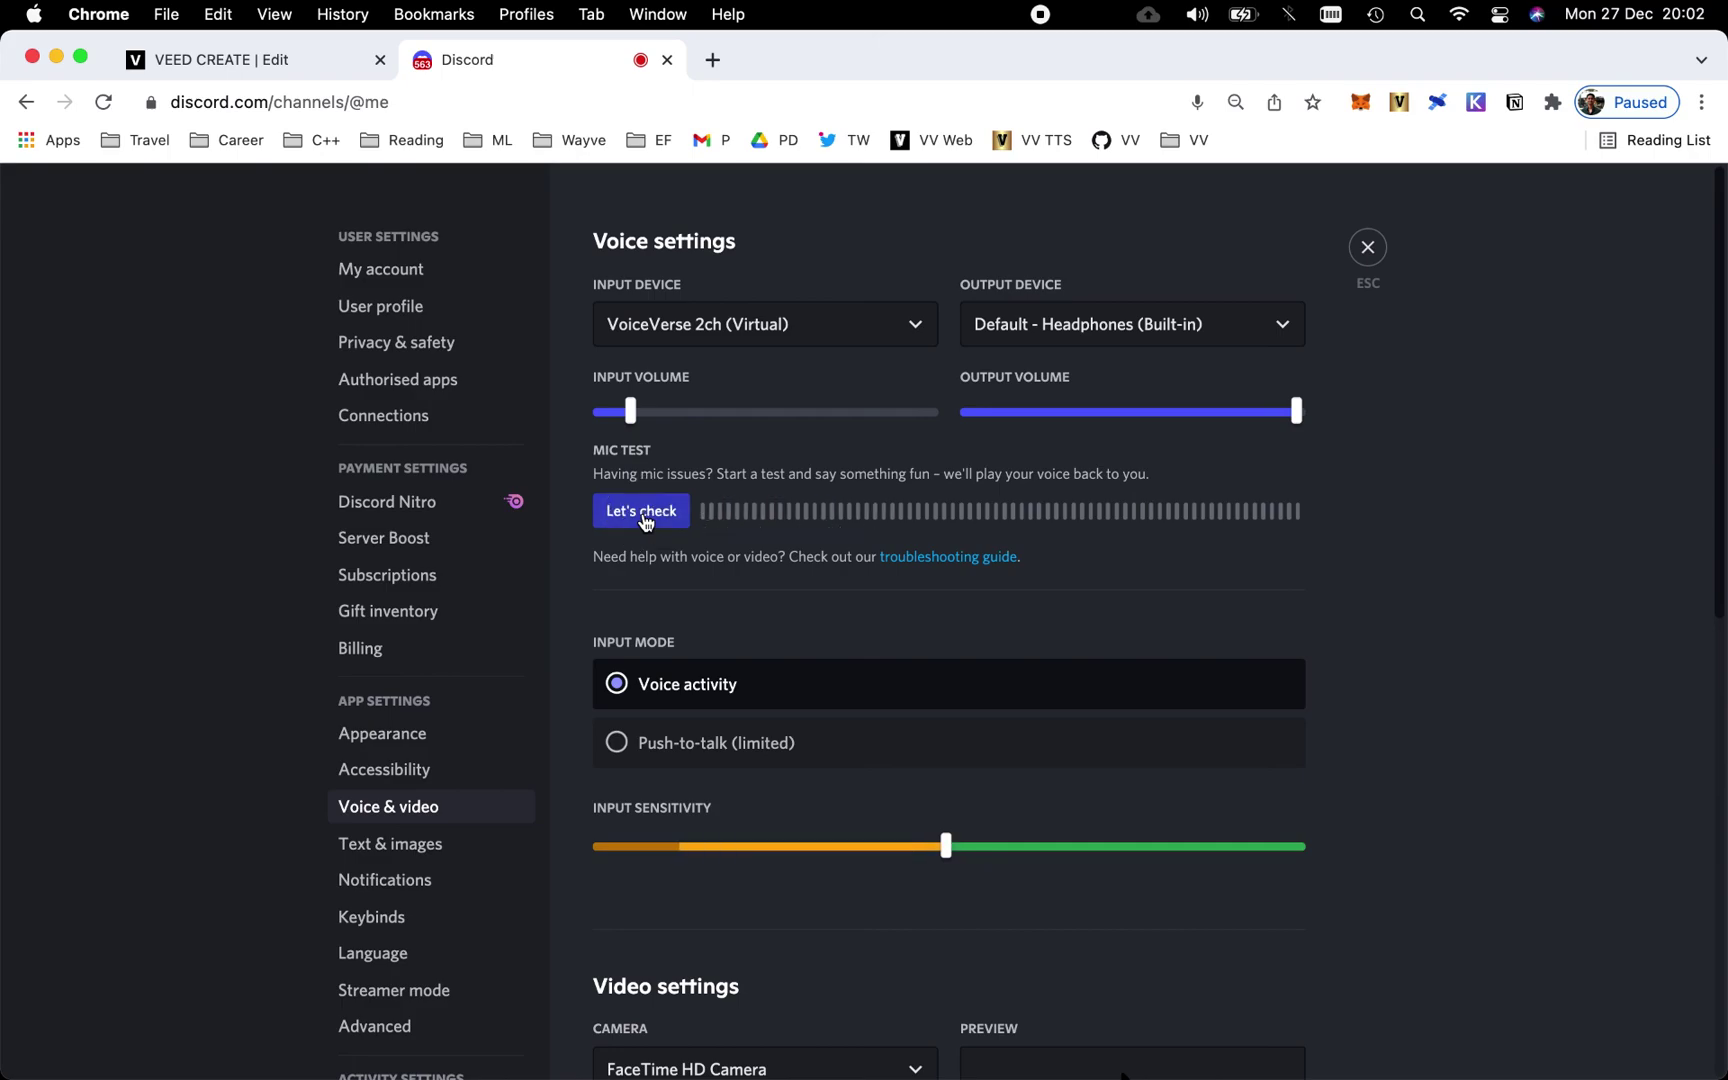